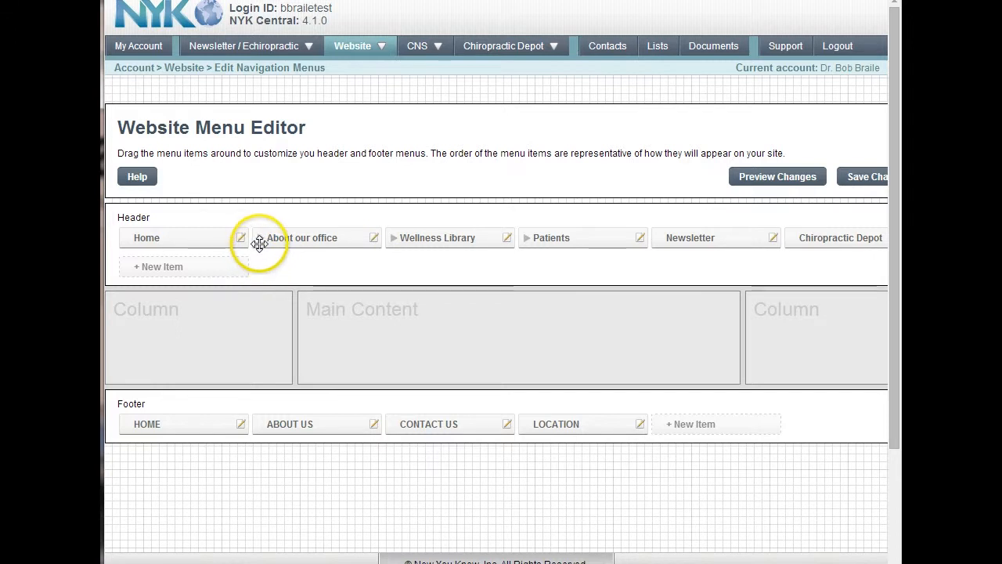
- Examine the submenu items under About our office and Wellness Library in the header menu
click(262, 238)
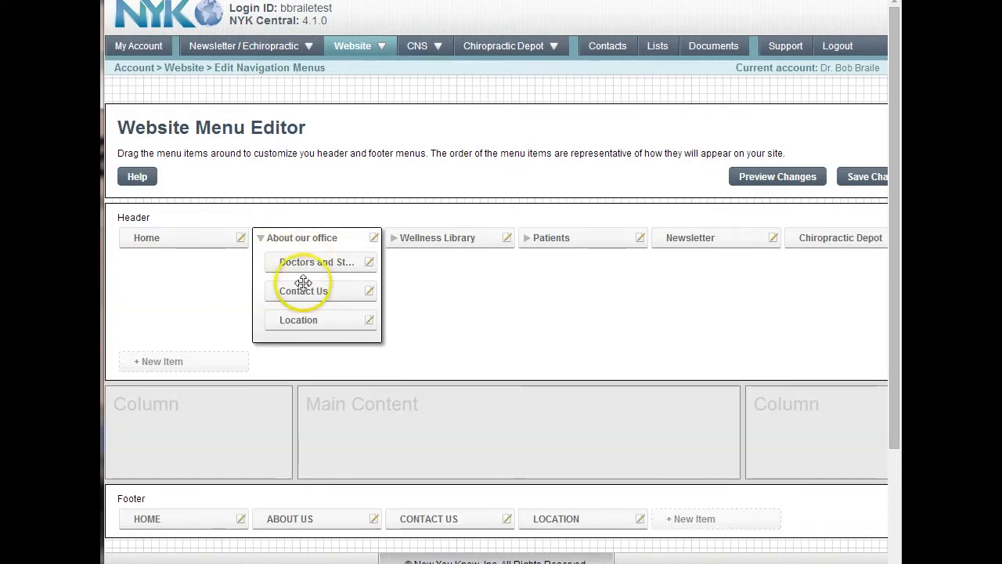
click(261, 238)
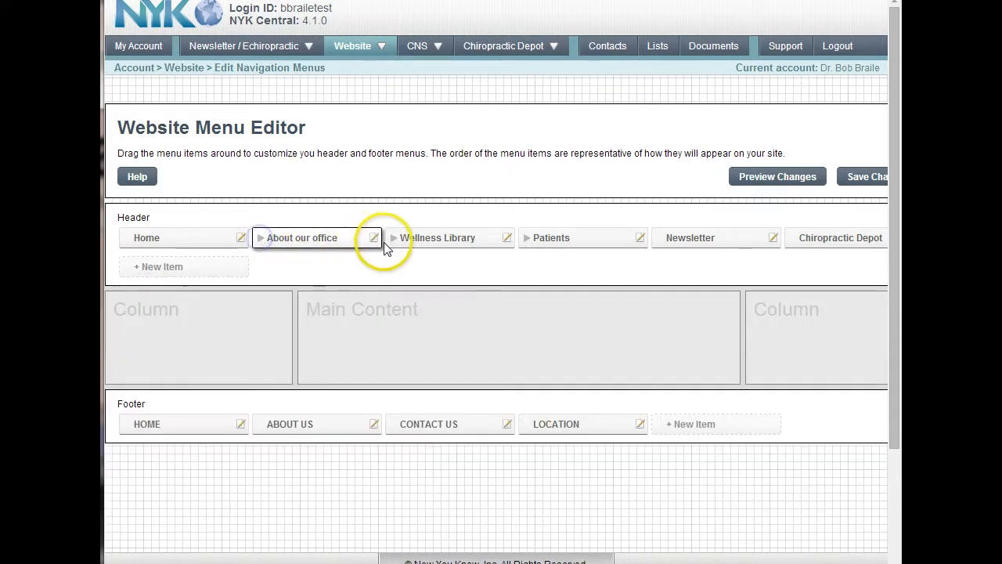
click(394, 238)
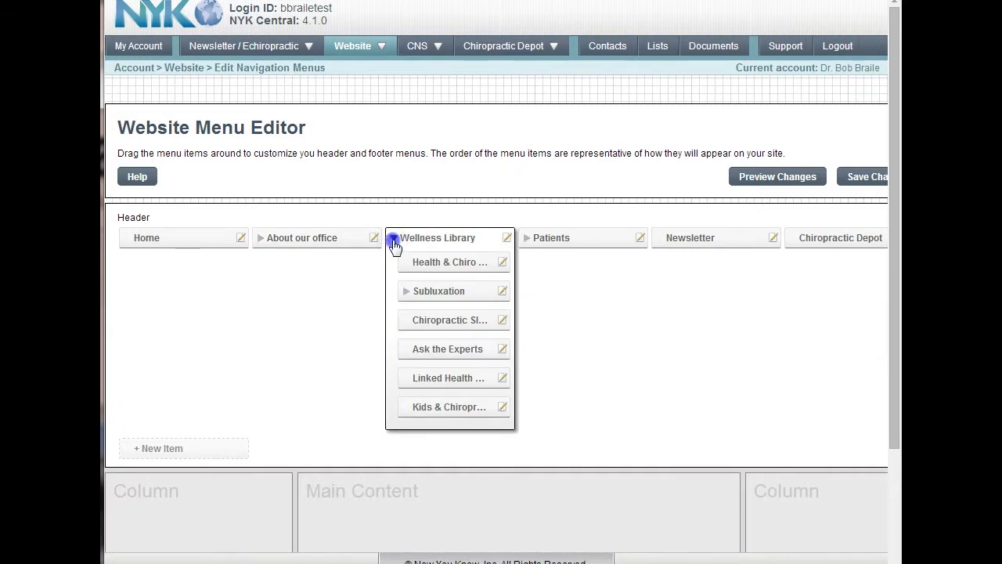
click(394, 238)
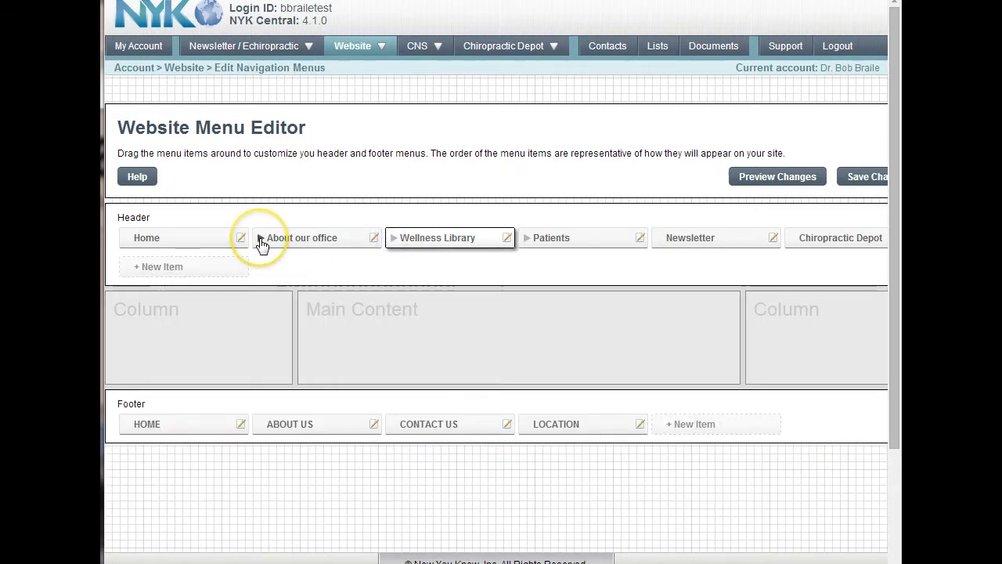
- Rename the "About our office" header item to "About" followed by the doctor's surname
click(374, 242)
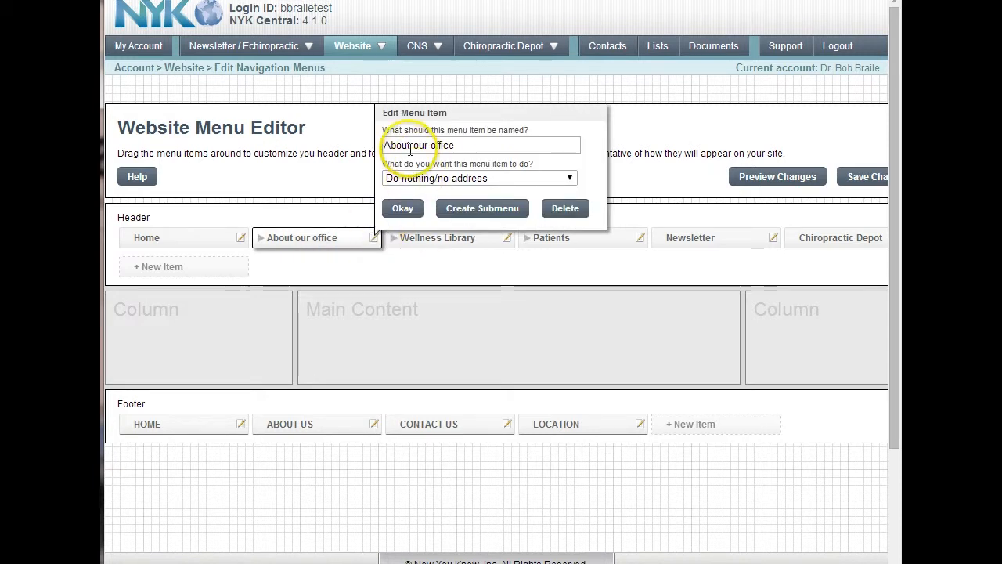
drag(457, 145, 415, 145)
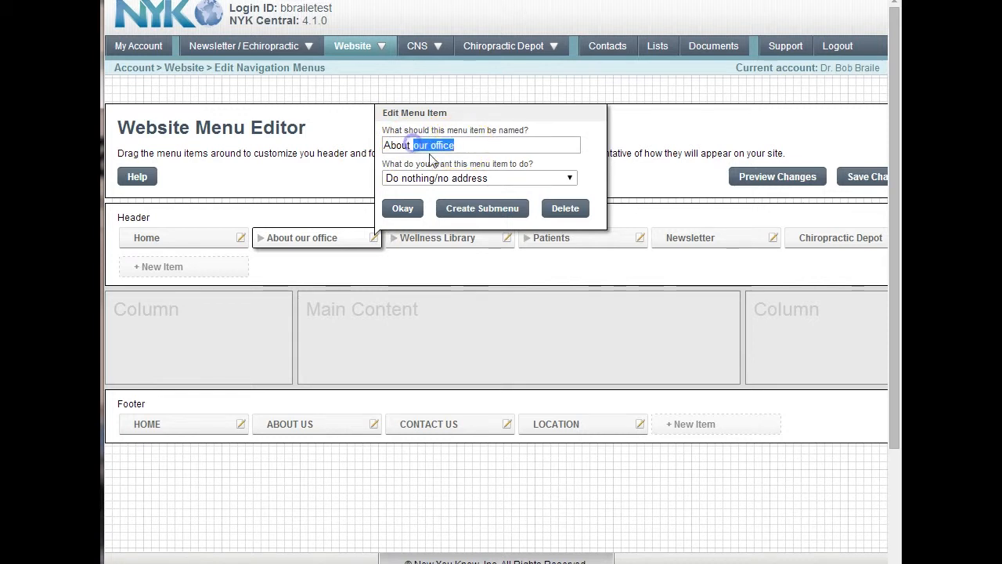
text(Br)
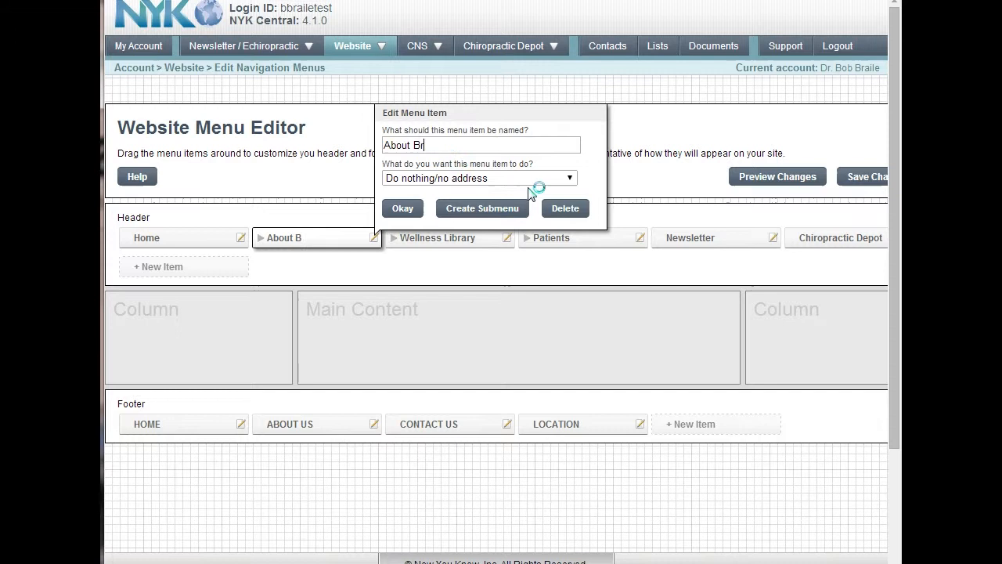
text(aile)
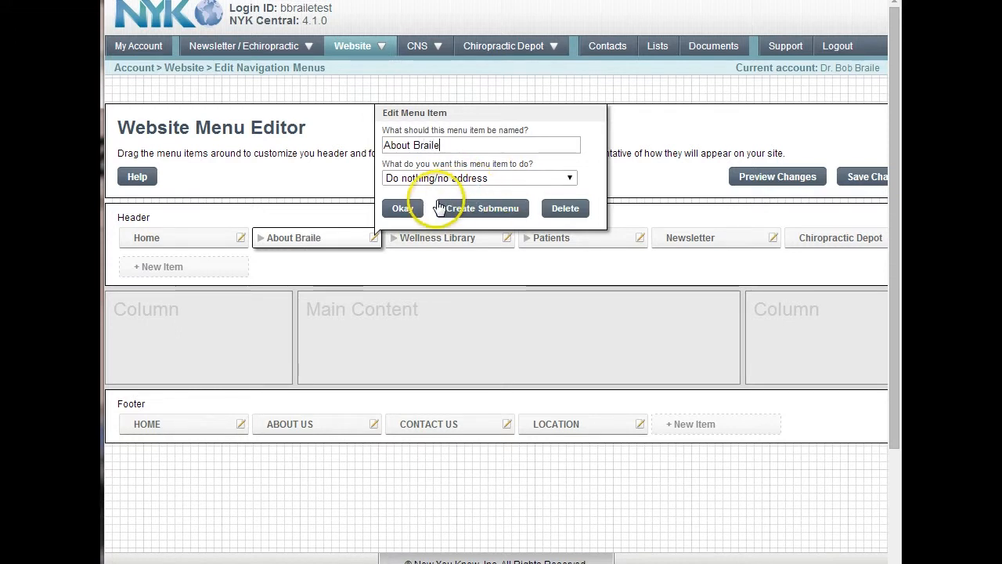
click(409, 208)
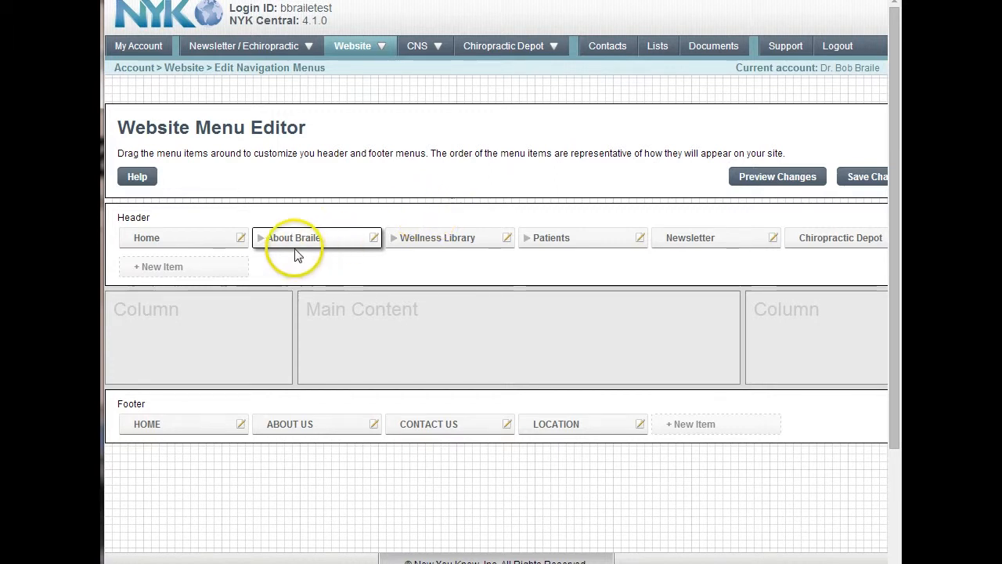
- Preview the site to check the renamed header item and its submenu, then return to the menu editor
click(774, 178)
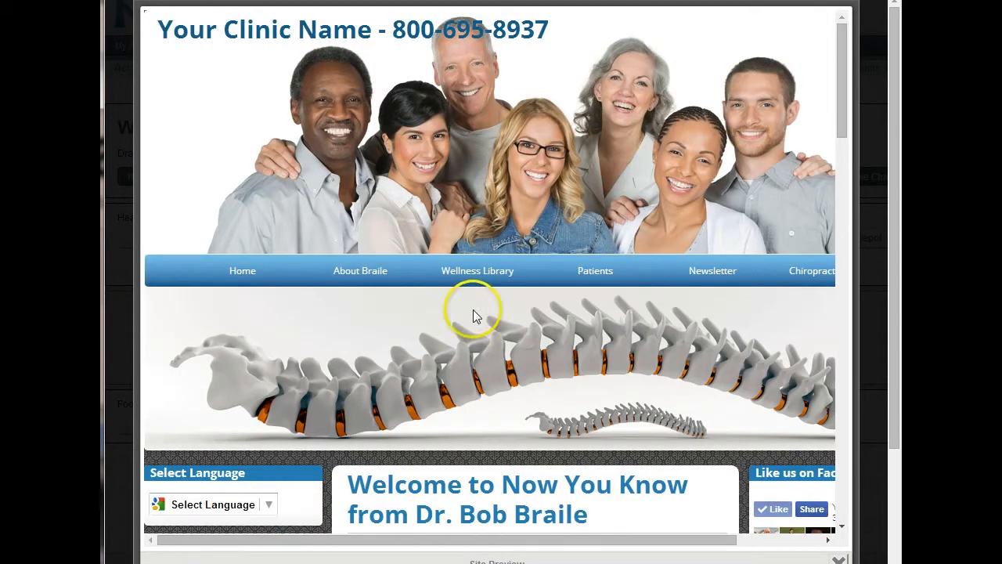
mouse_move(359, 274)
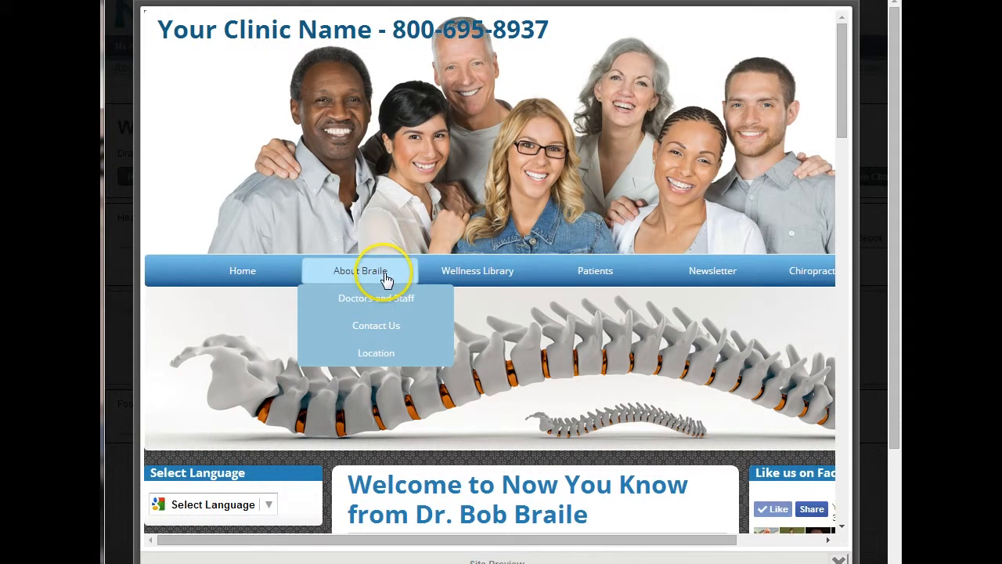
click(838, 559)
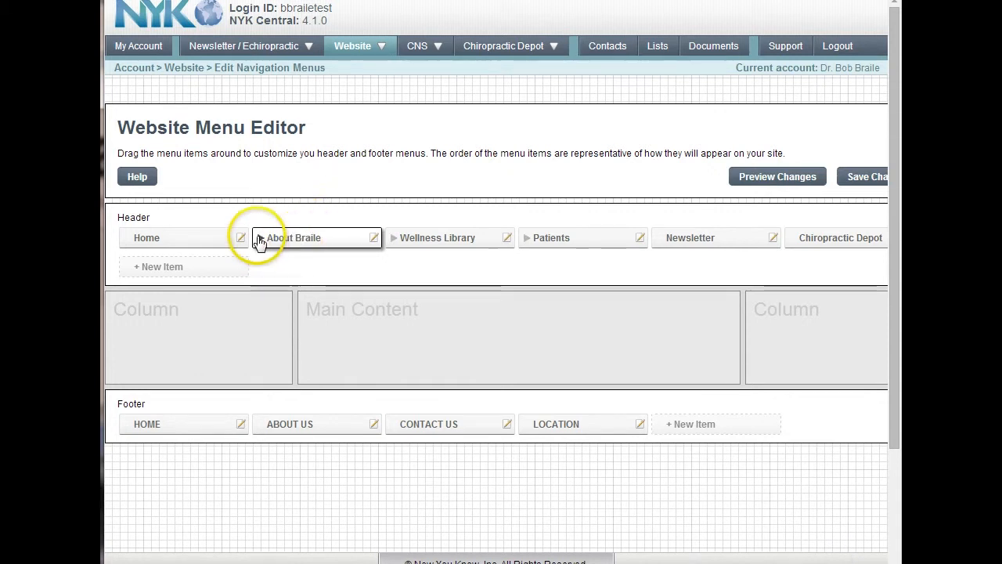
- Rename the header item between Home and Wellness Library to "About Us"
click(373, 237)
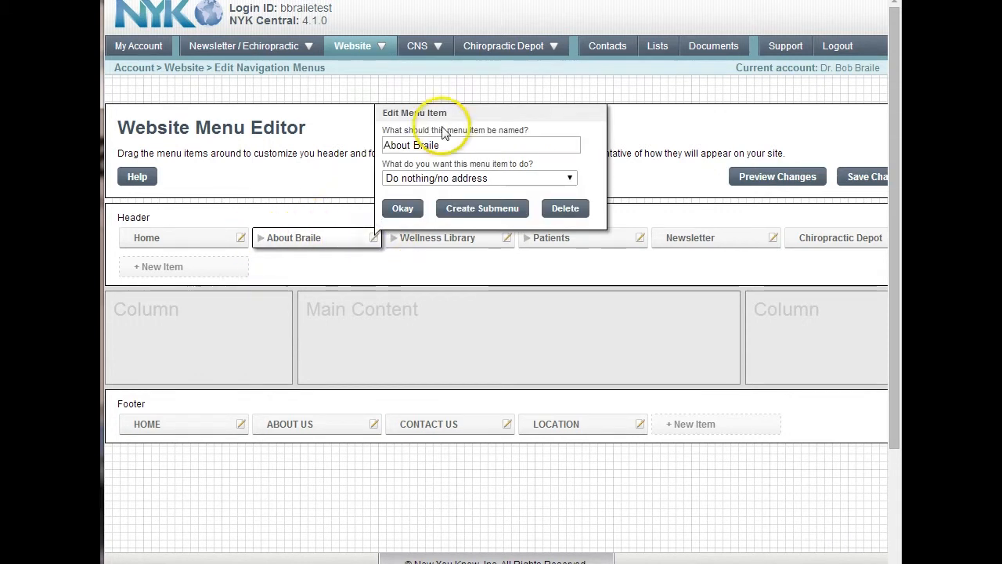
drag(443, 146, 416, 146)
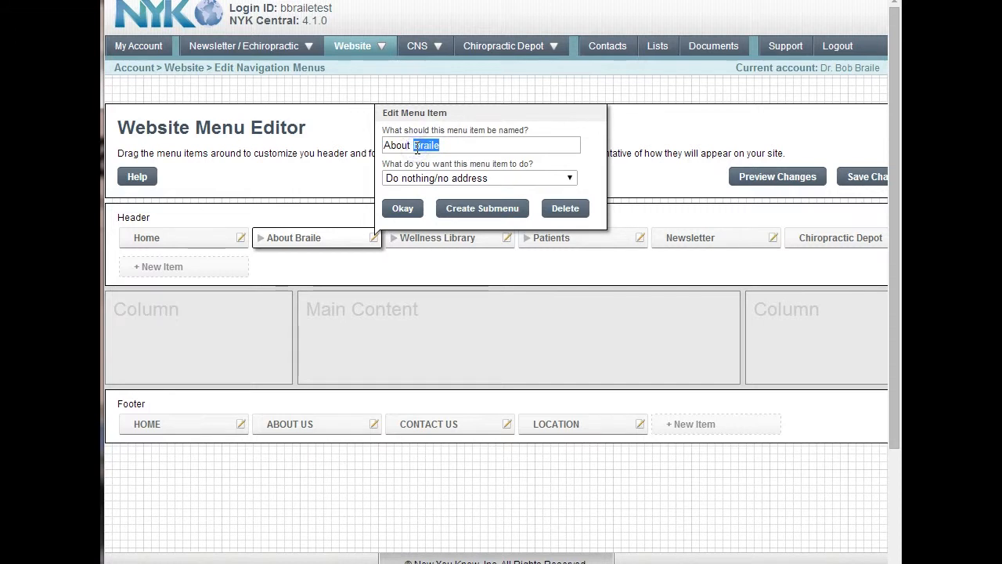
click(401, 210)
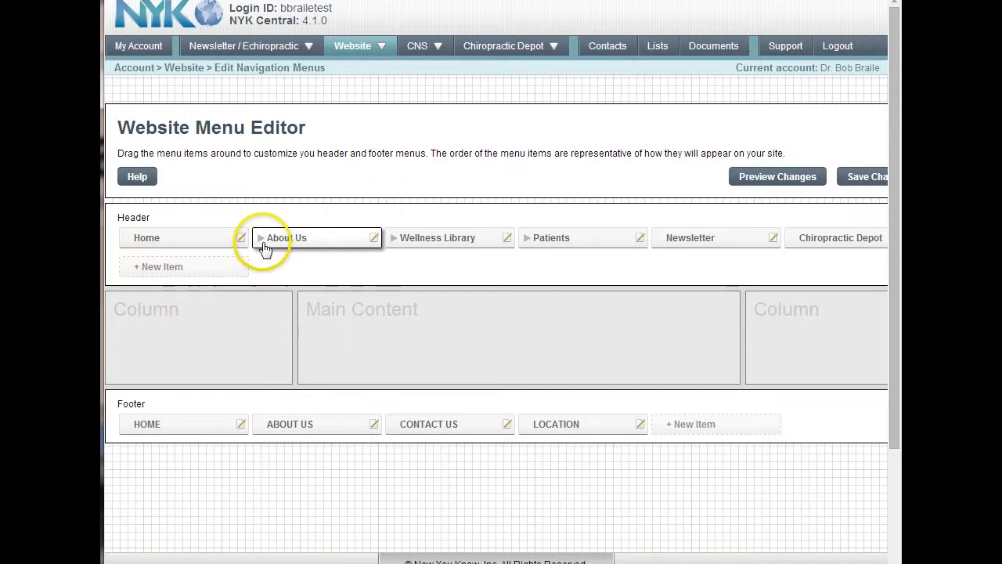
- Add a new menu item and place it below Location in the About Us submenu
click(373, 238)
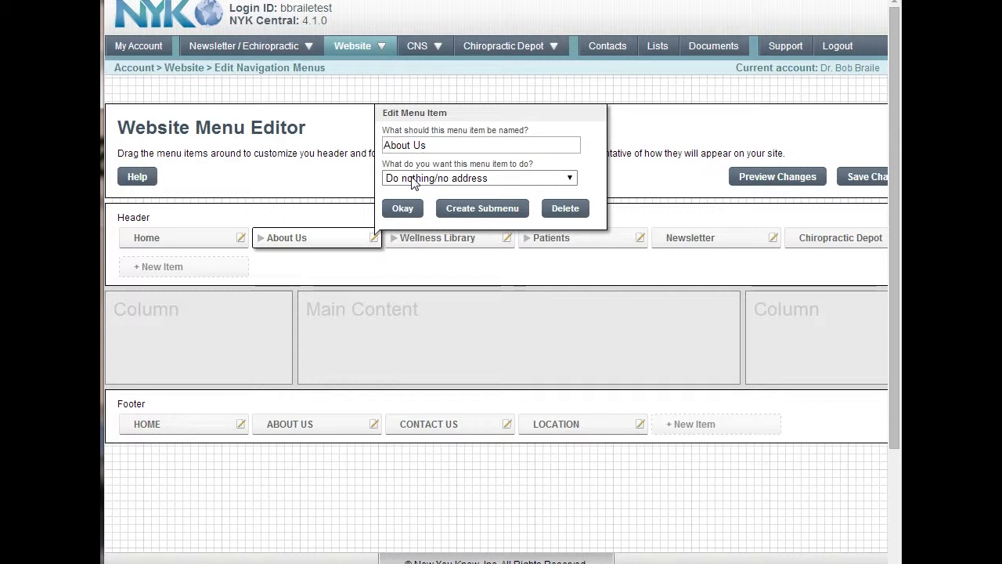
click(319, 237)
click(260, 238)
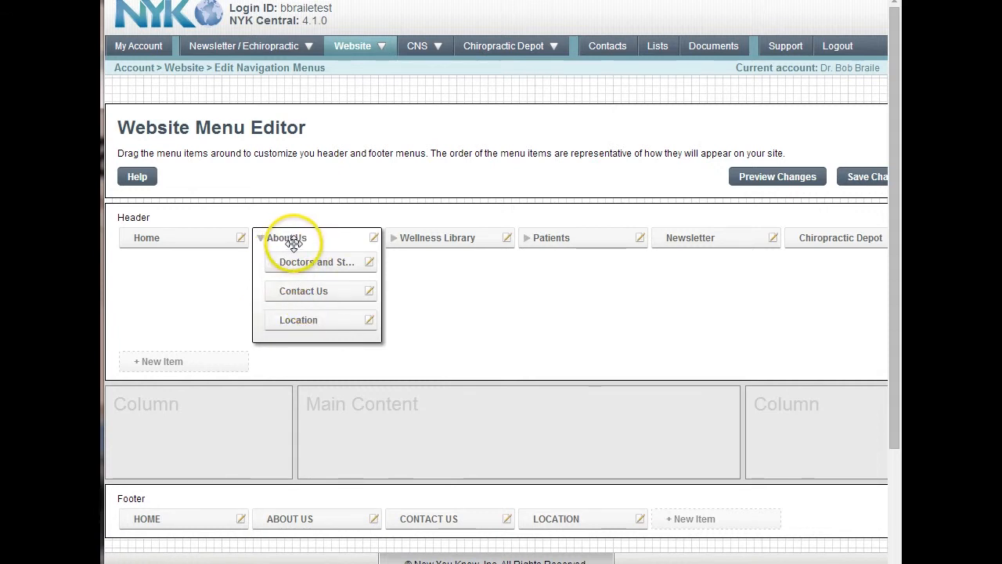
click(149, 368)
drag(181, 370, 316, 351)
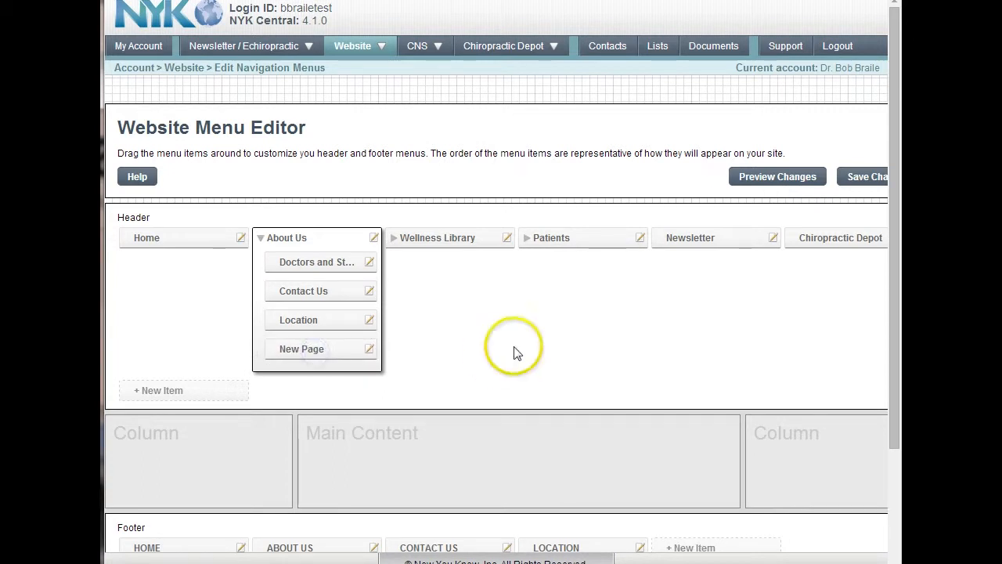
- Rename the New Page item to "Facebook" and set it to go to the Facebook document
click(369, 349)
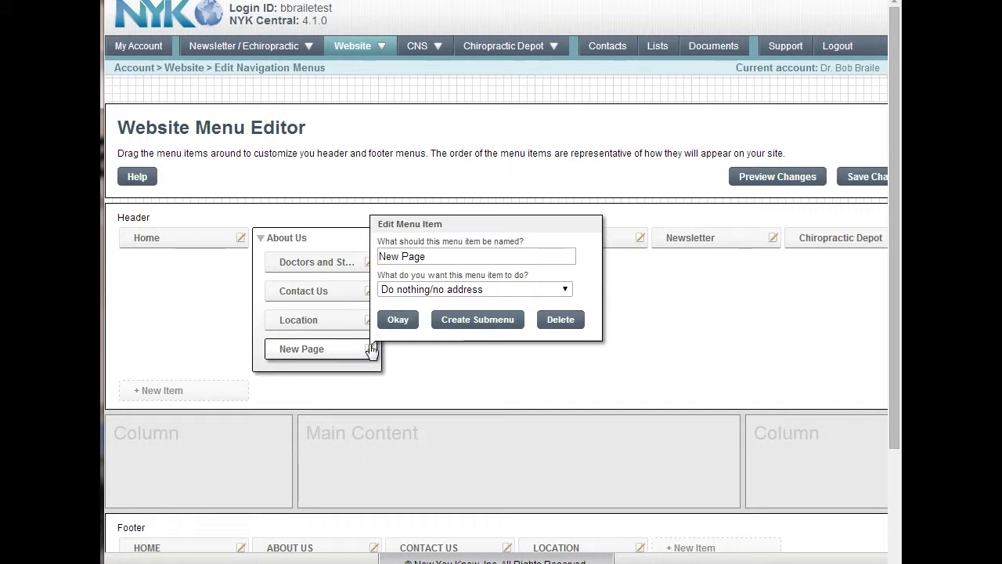
drag(426, 256, 373, 260)
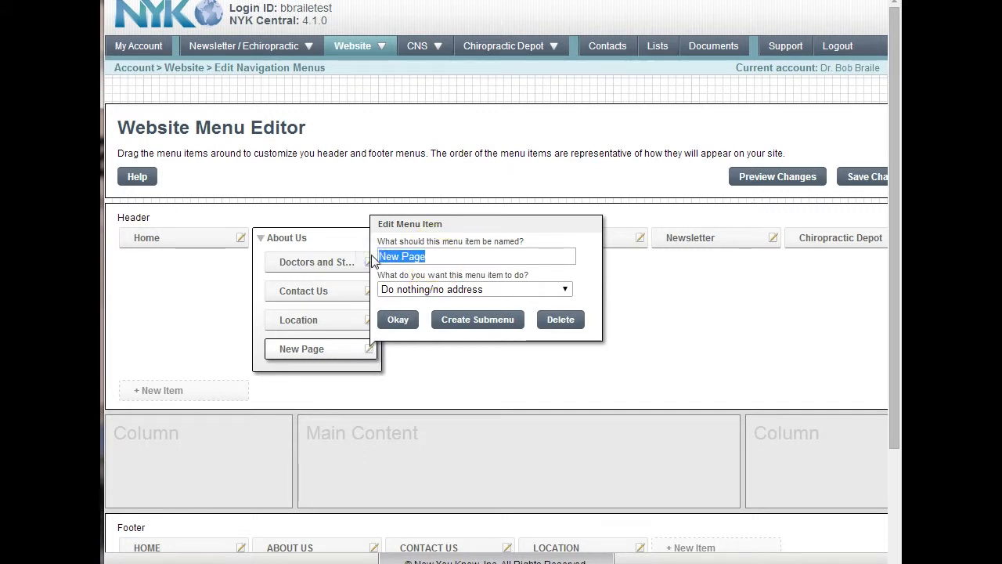
text(Facebook)
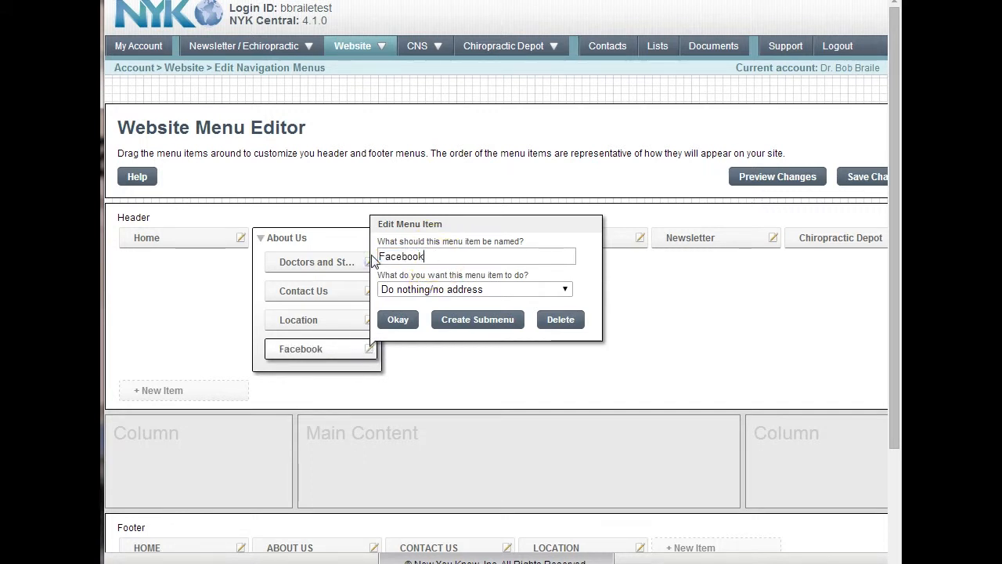
click(566, 291)
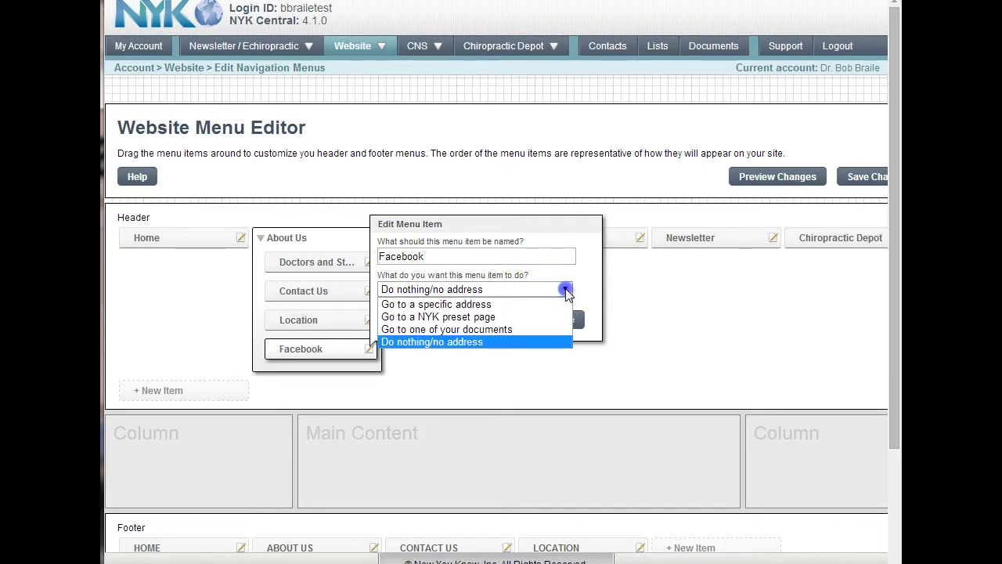
click(438, 329)
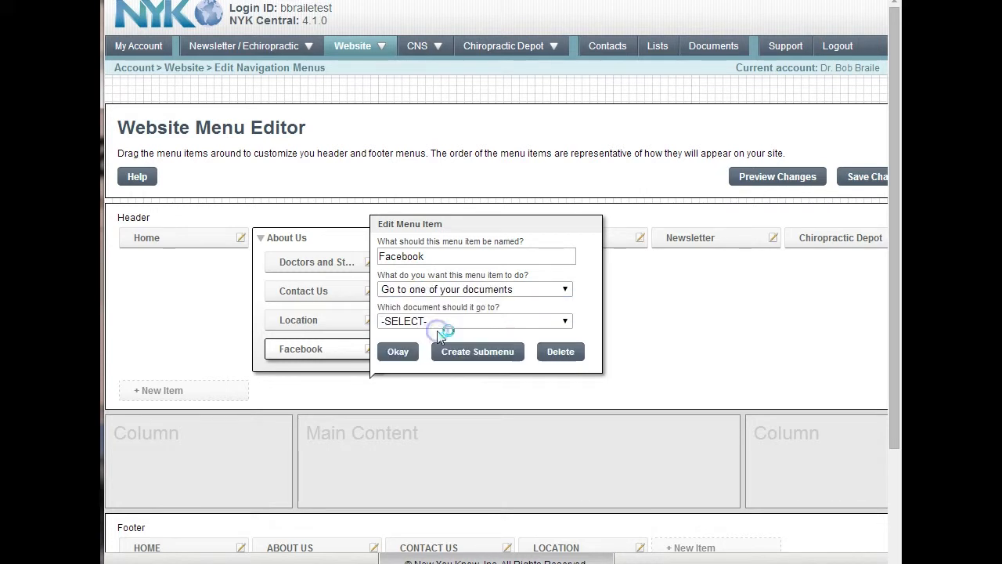
click(515, 321)
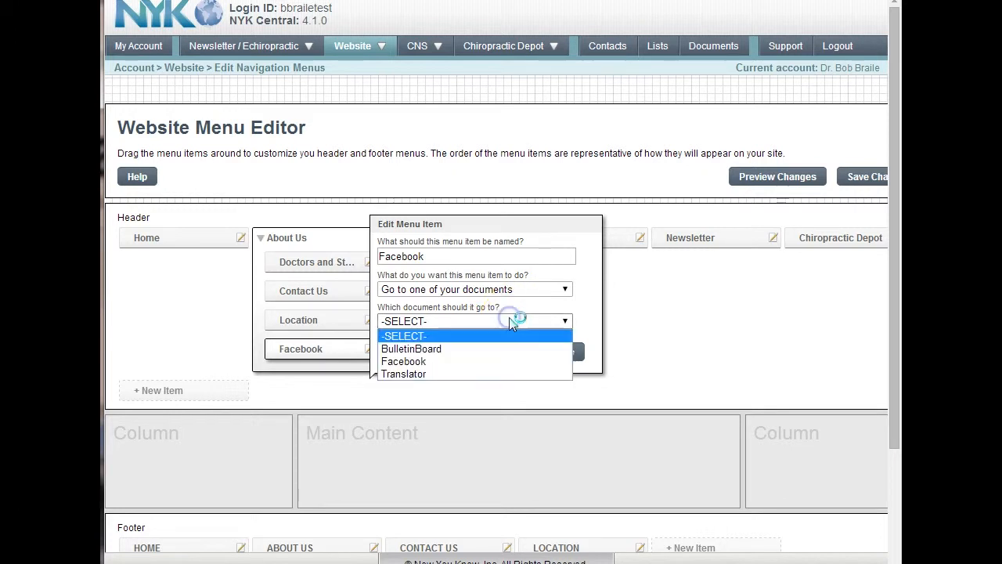
click(412, 362)
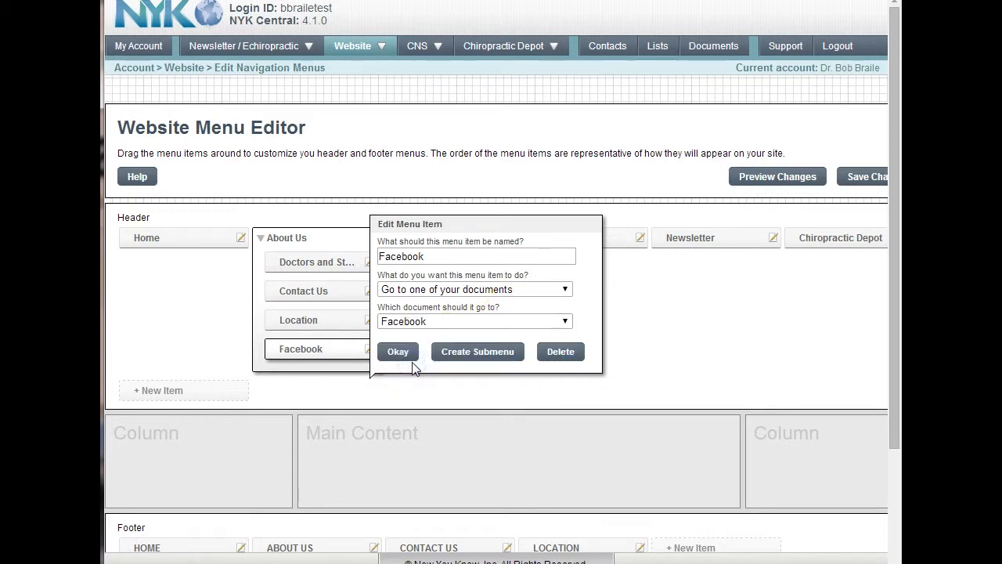
click(397, 351)
drag(338, 350, 465, 346)
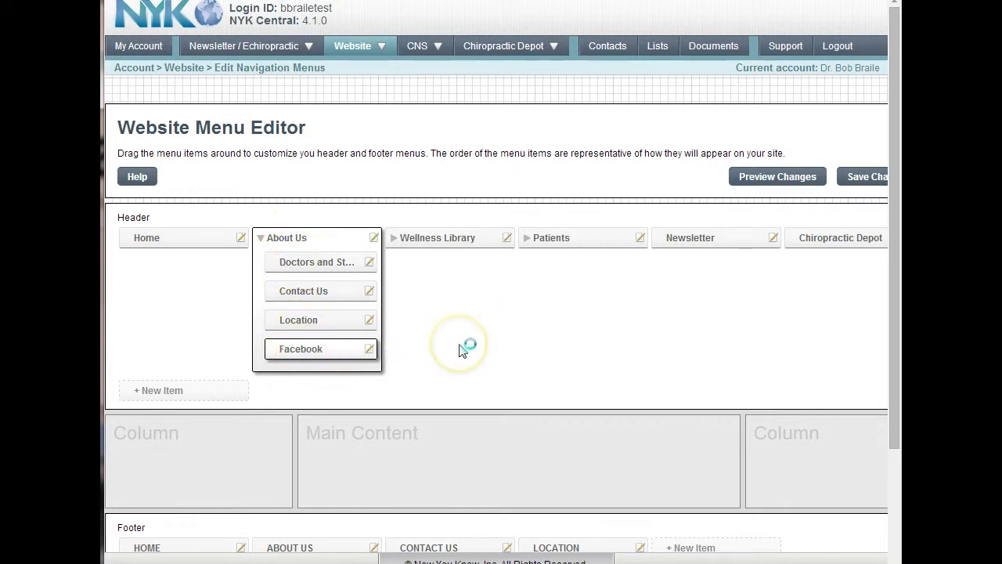
- Collapse the About Us submenu and preview the site to check its Facebook entry, then close the preview
click(260, 240)
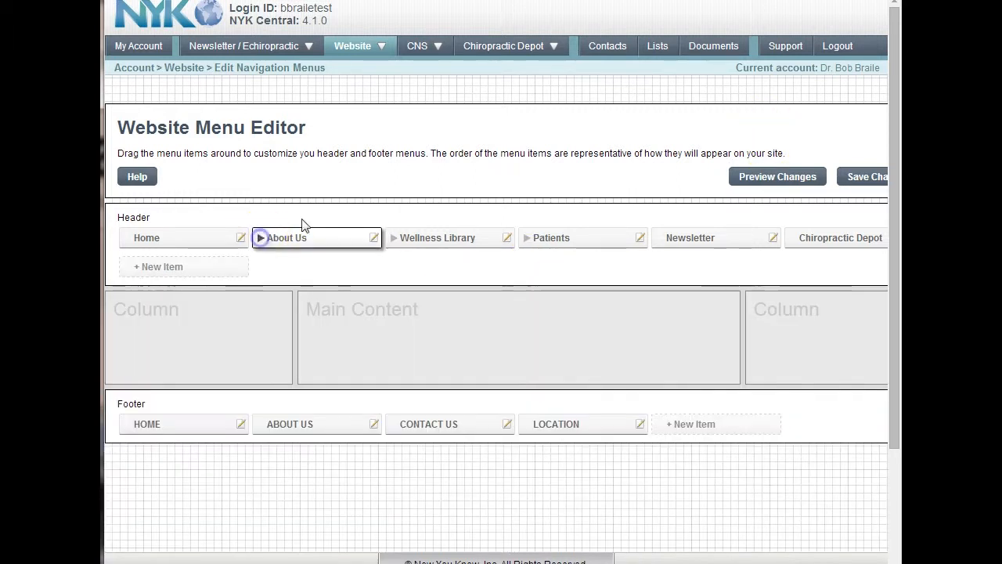
click(771, 179)
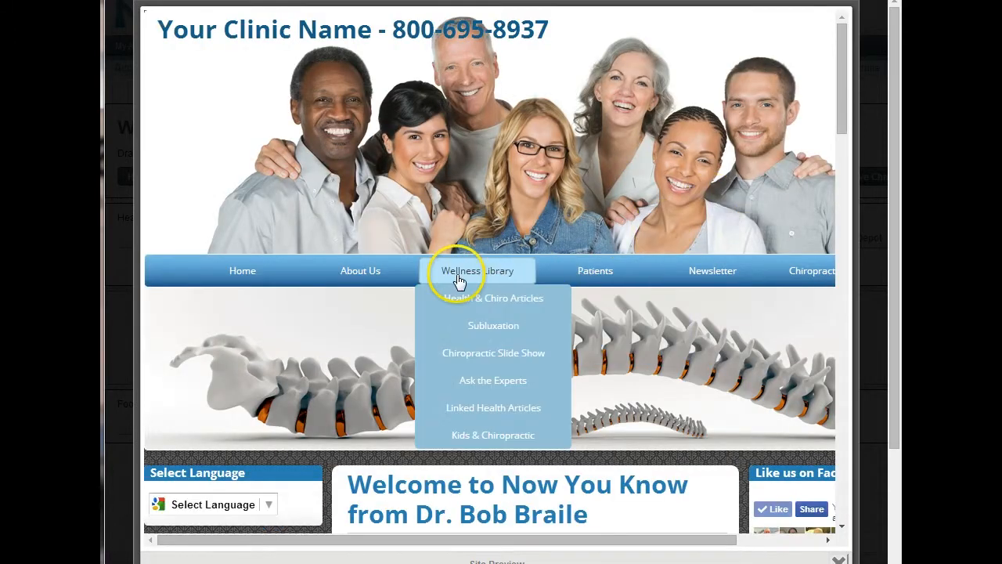
mouse_move(360, 273)
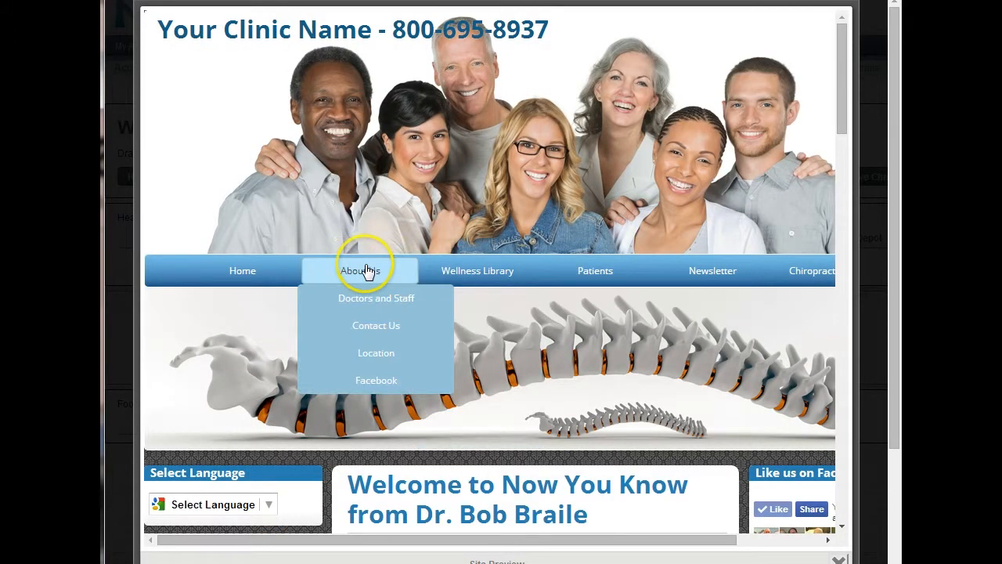
click(377, 381)
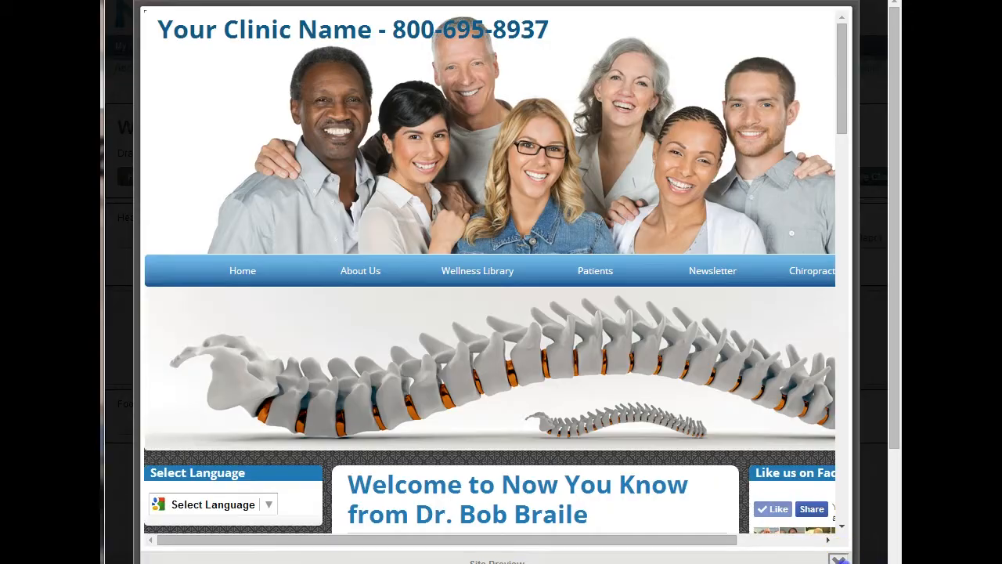
click(838, 558)
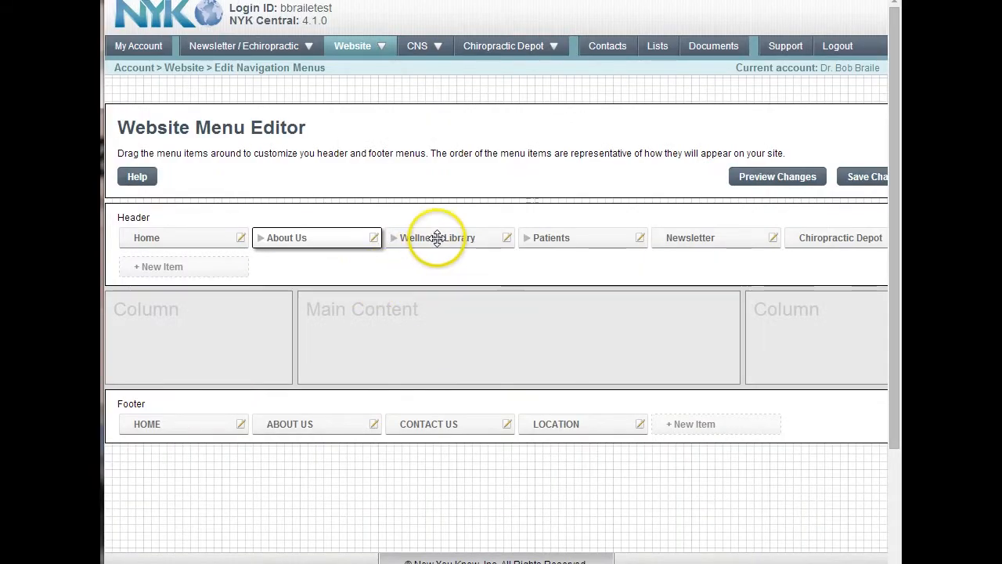
- Move the Patients header item ahead of Wellness Library and preview the new menu order on the site
drag(596, 239, 463, 237)
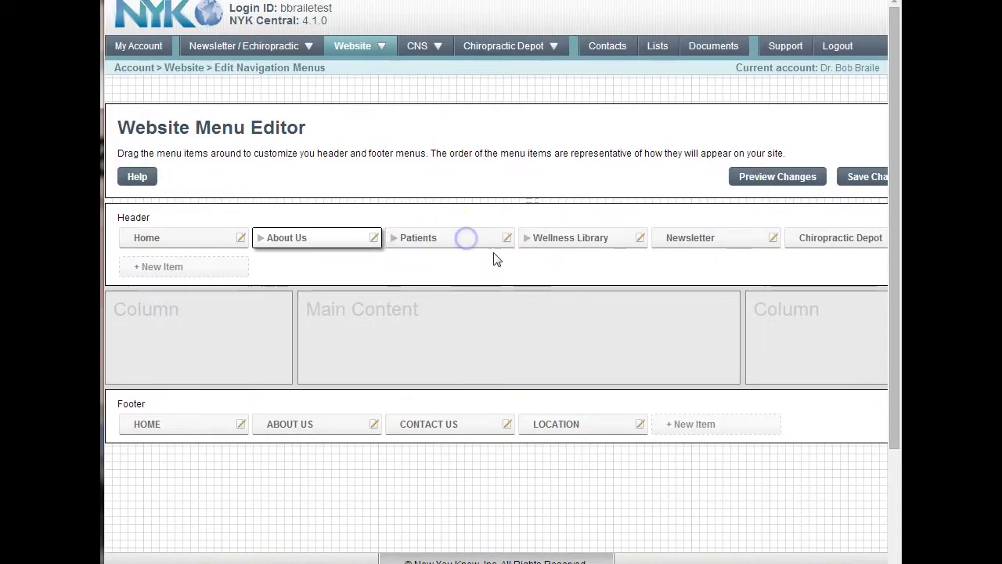
click(776, 179)
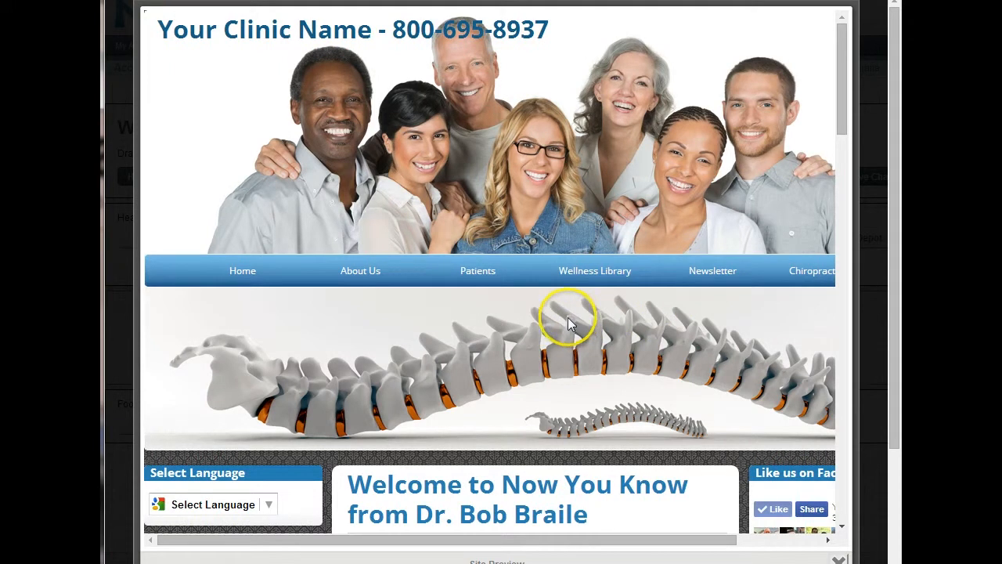
mouse_move(598, 273)
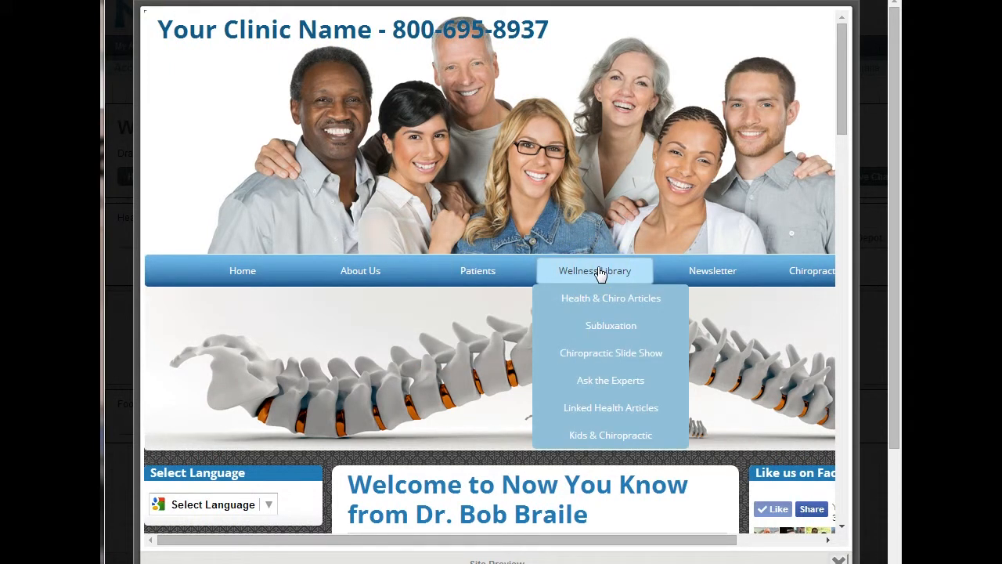
click(838, 559)
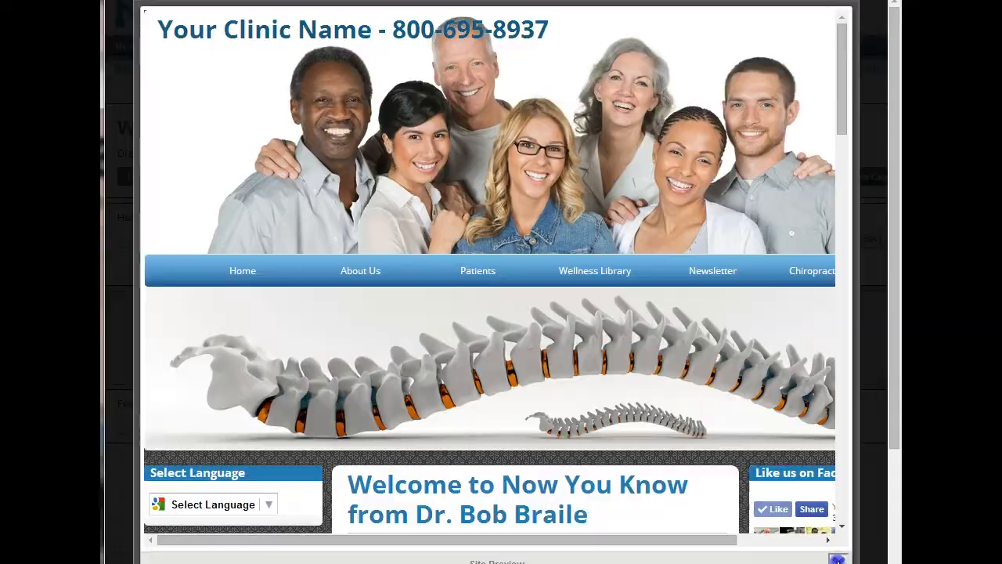
- Close the preview, move the Wellness Library header item back ahead of Patients, and expand its submenu
drag(570, 238, 442, 237)
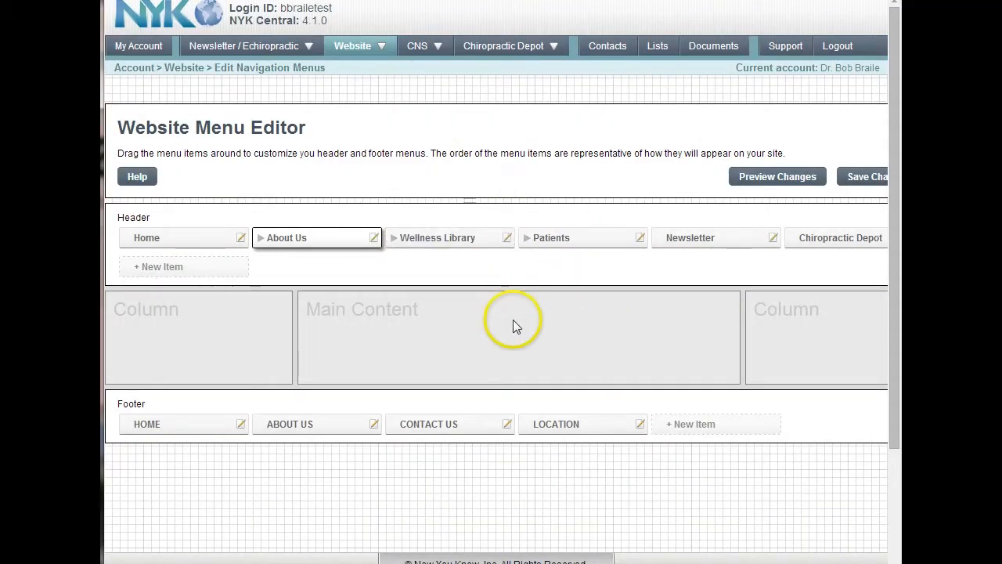
click(394, 240)
click(439, 322)
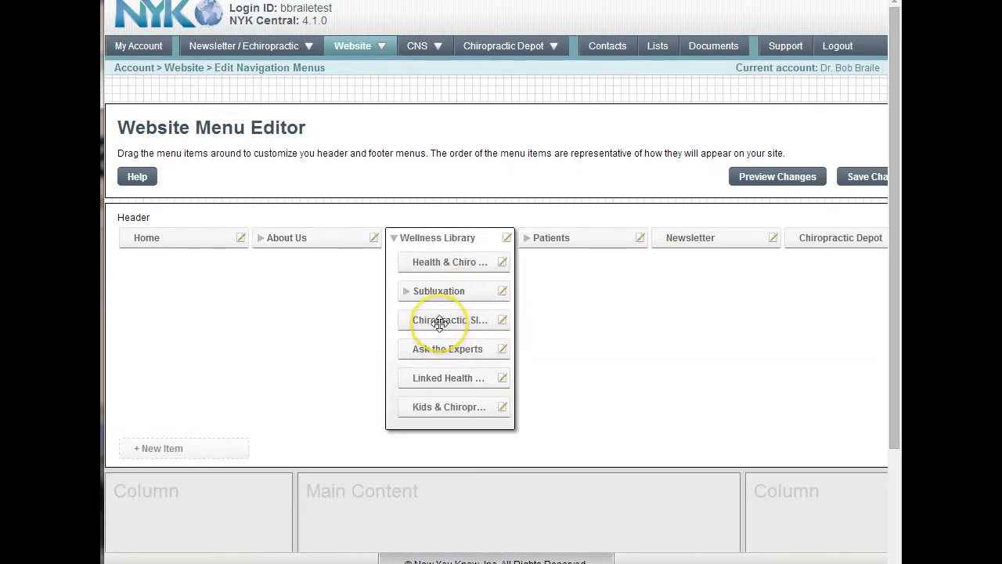
- Delete the Chiropractic Slide Show item from the Wellness Library submenu and confirm its removal
click(502, 320)
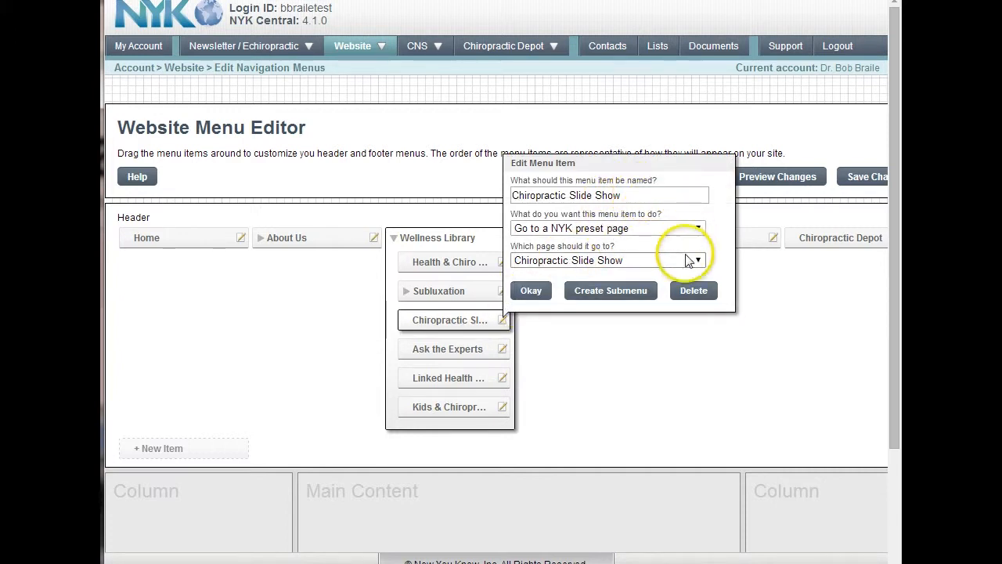
click(693, 290)
click(534, 60)
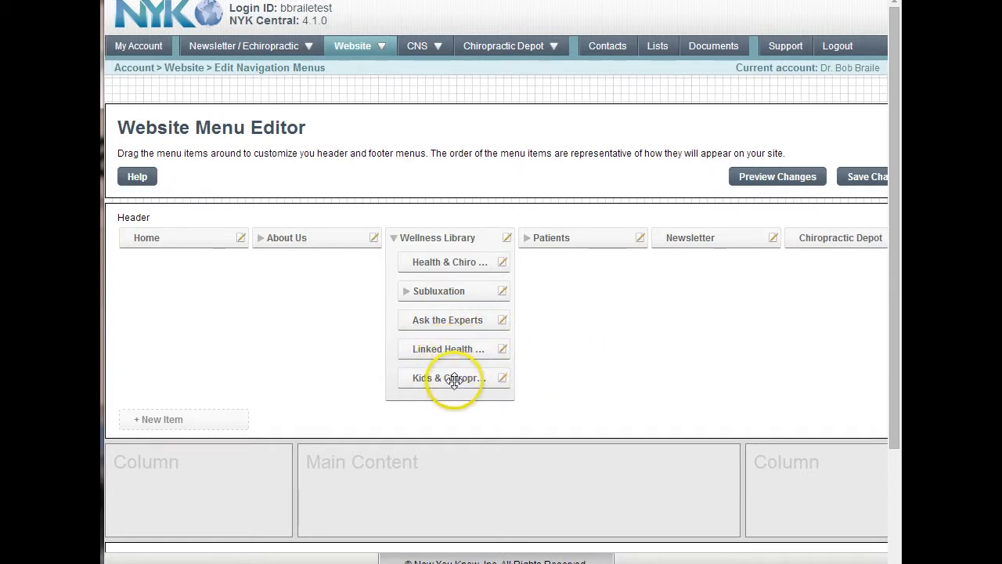
- Create a submenu under the Kids & Chiropractic item in Wellness Library
click(502, 379)
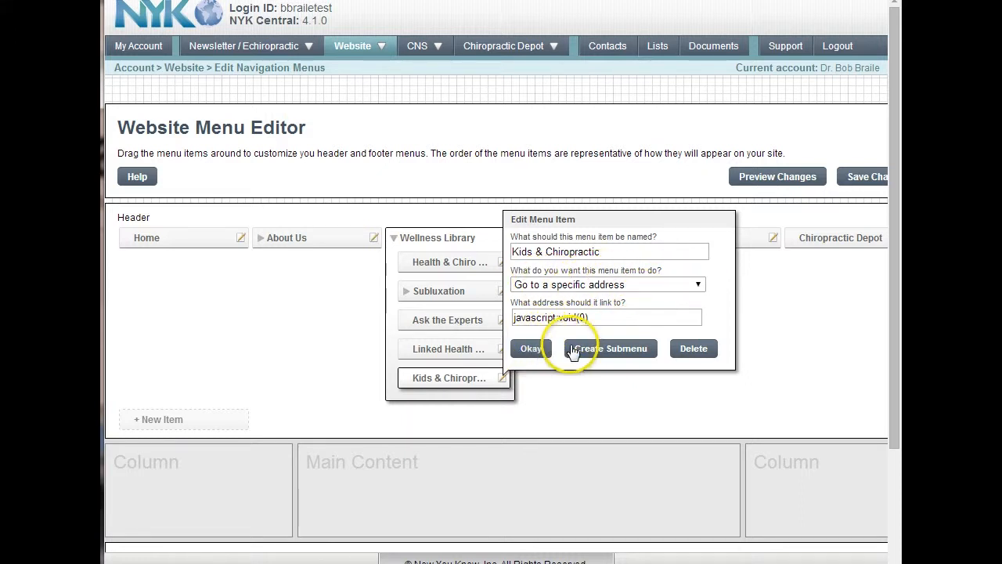
click(607, 350)
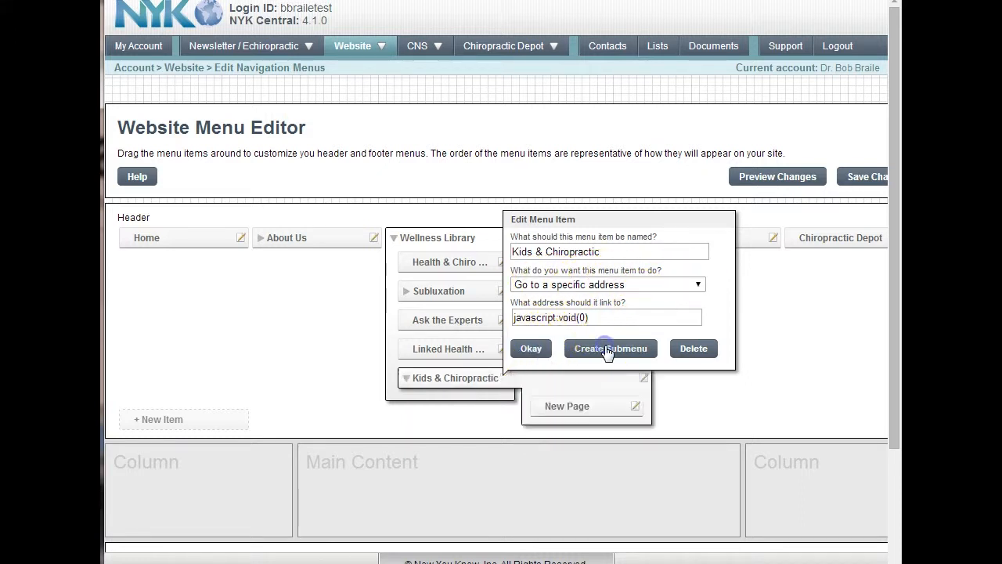
click(568, 407)
click(635, 405)
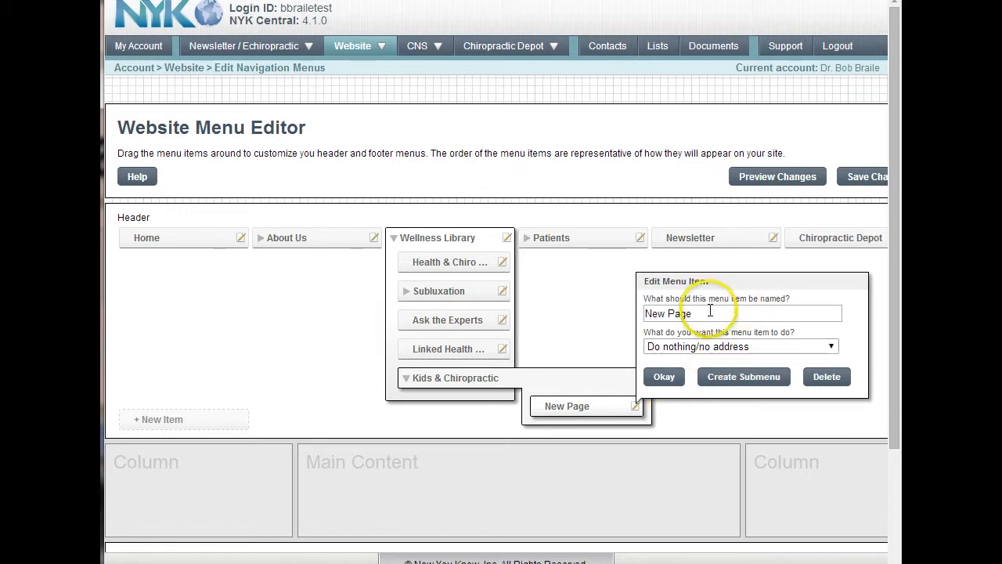
drag(709, 313, 617, 320)
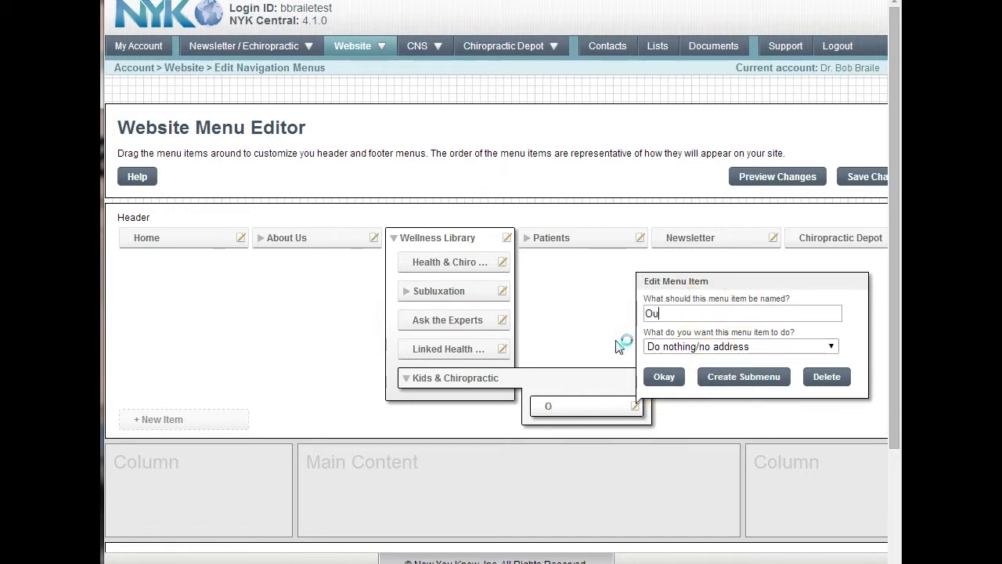
text(Our Kids Page)
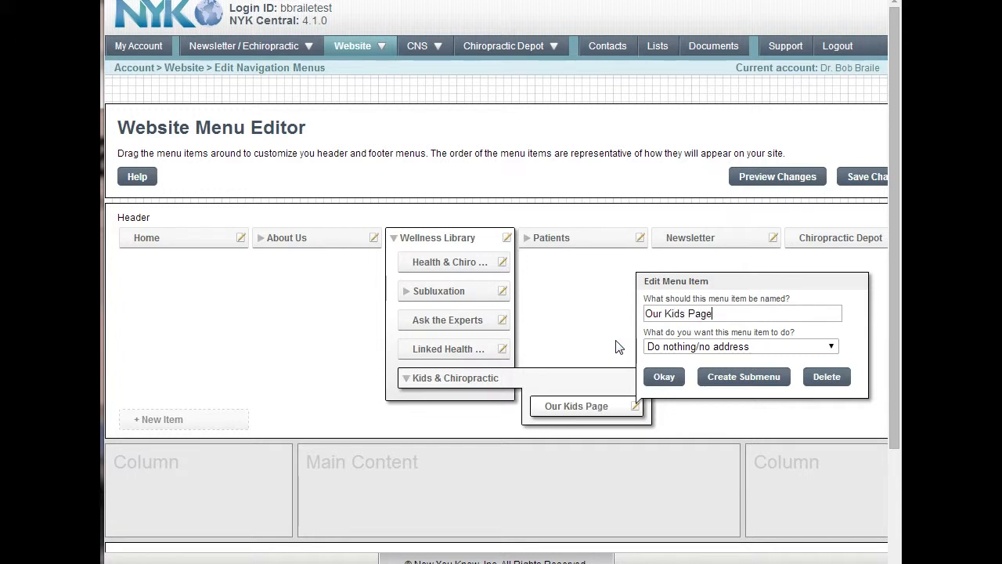
click(723, 349)
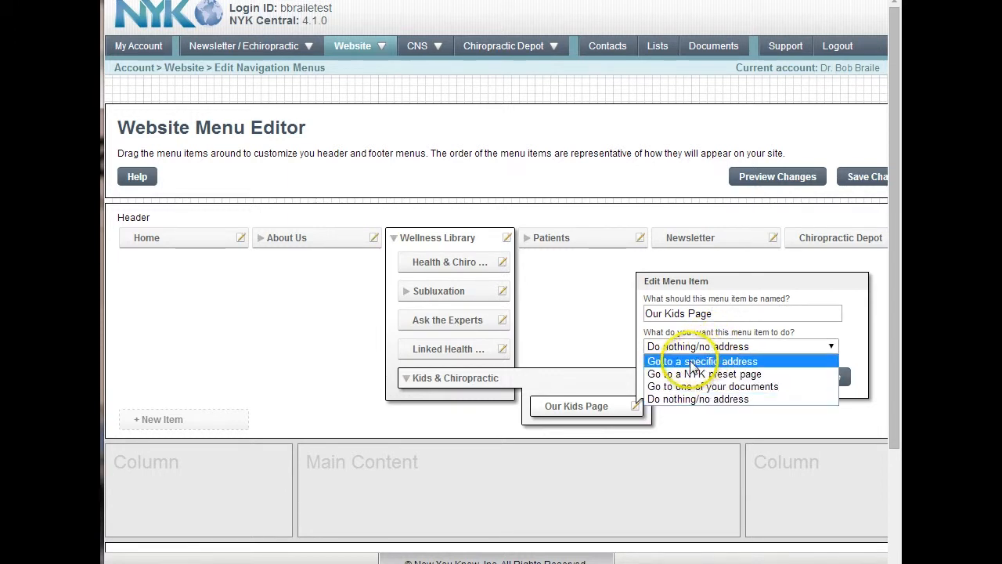
click(689, 362)
click(679, 380)
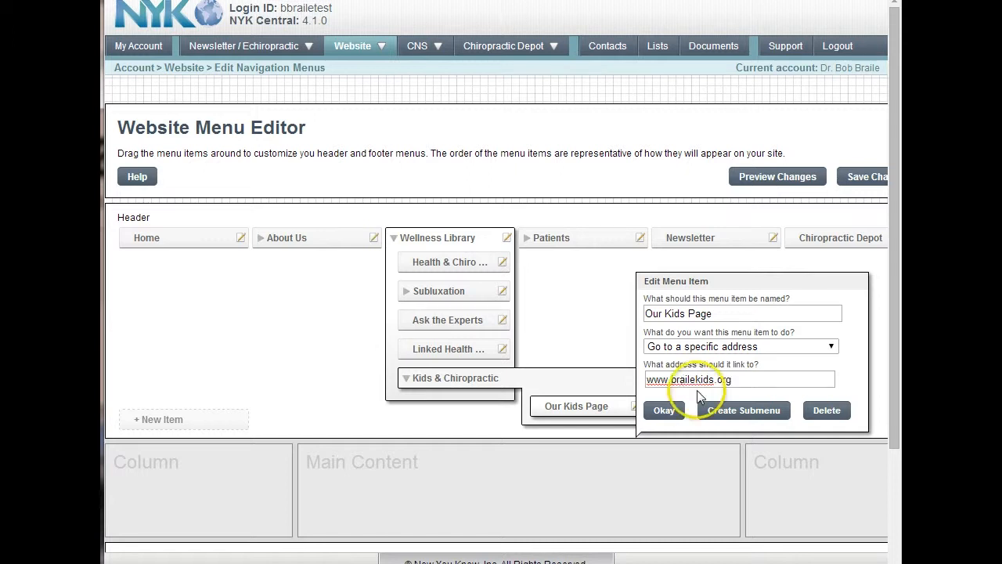
click(665, 412)
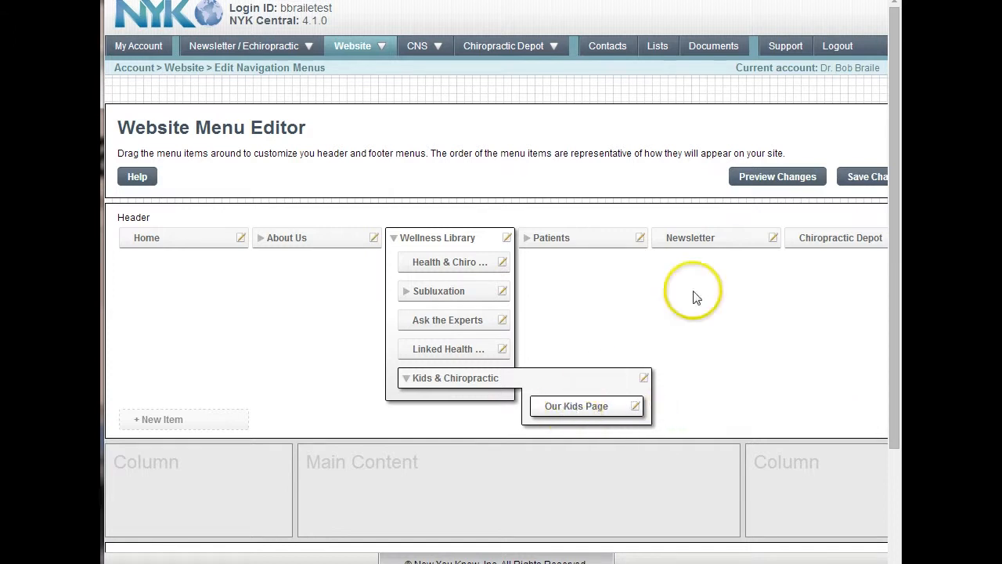
- Preview the site to check the Kids & Chiropractic submenu under Wellness Library, then close the preview
click(779, 177)
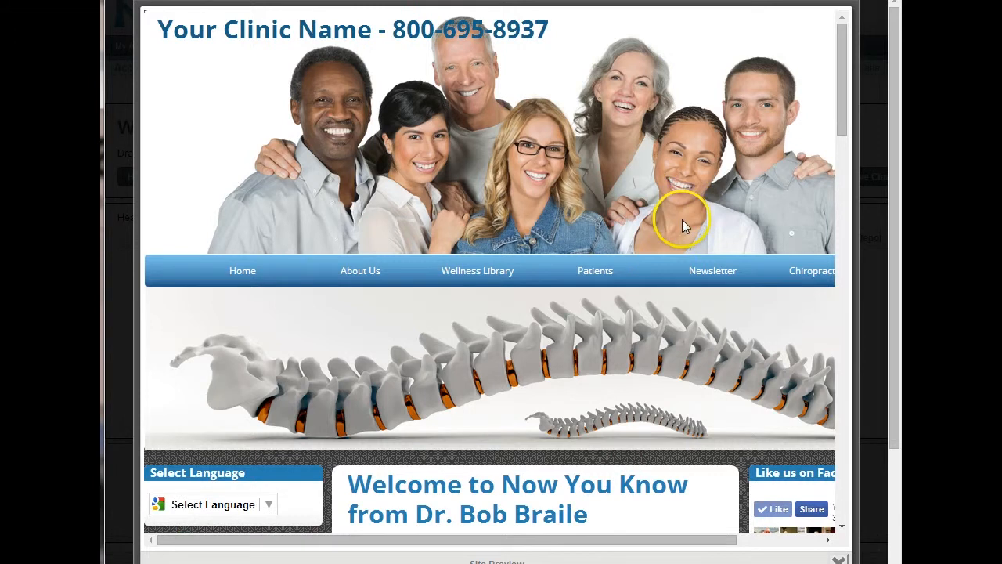
mouse_move(493, 276)
mouse_move(505, 413)
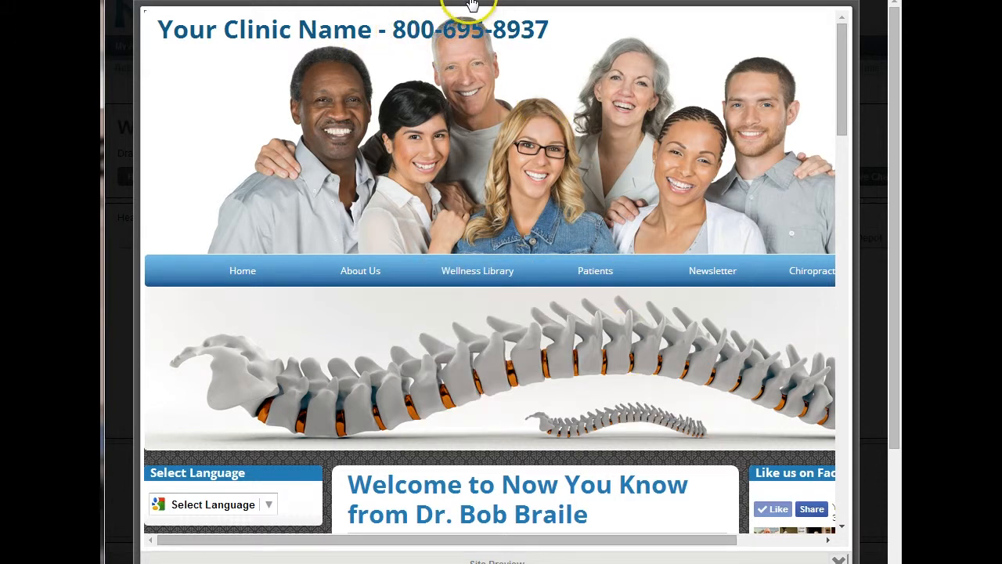
click(839, 559)
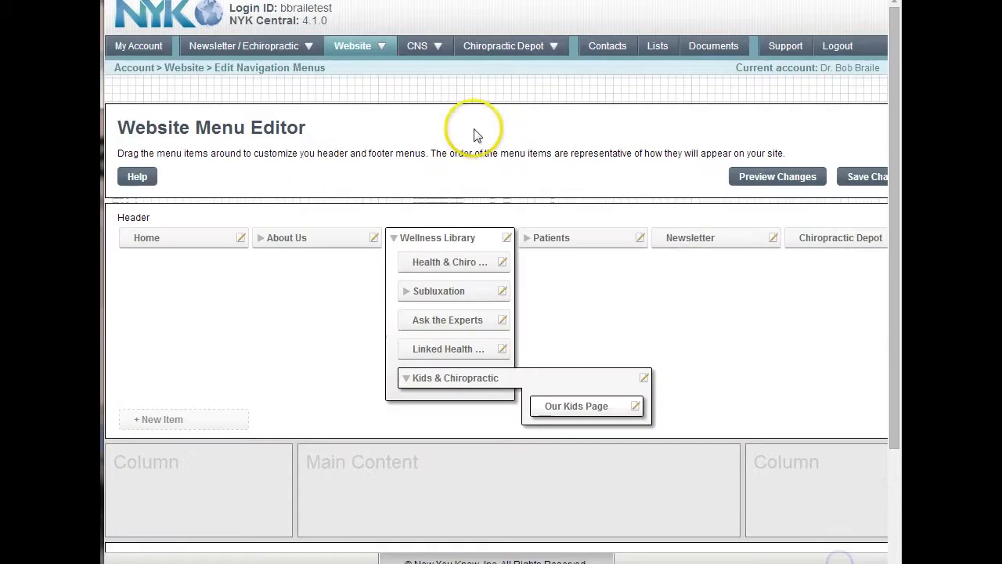
- Delete the Our Kids Page item, confirm its removal, and collapse the Kids & Chiropractic submenu
click(636, 405)
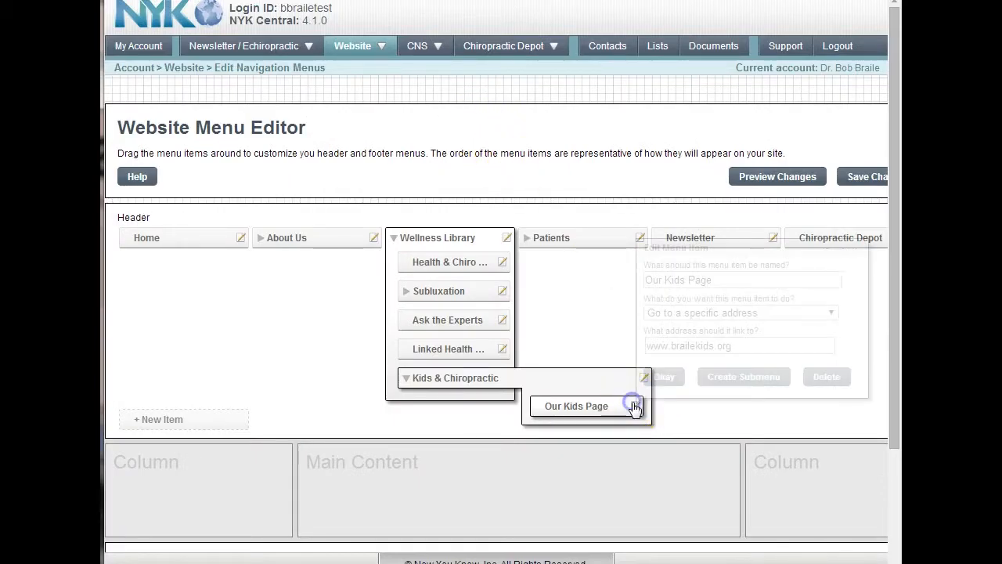
click(828, 376)
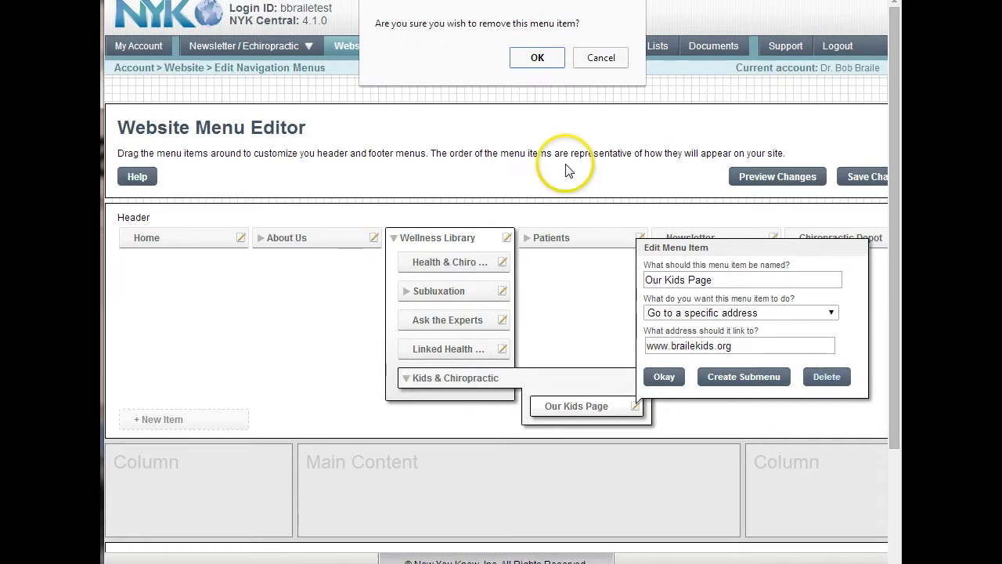
click(537, 57)
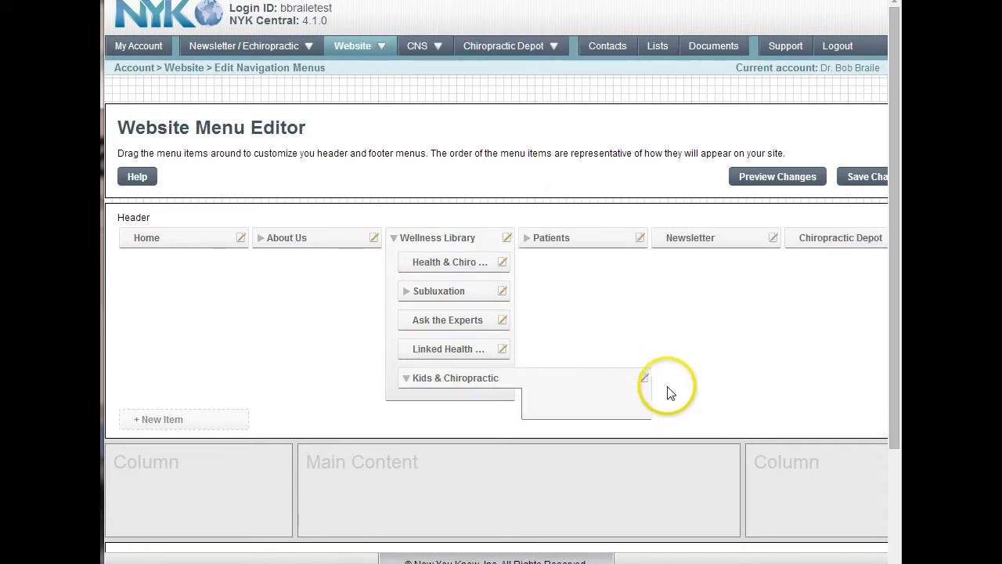
click(407, 379)
mouse_move(429, 379)
mouse_down()
mouse_move(436, 335)
mouse_move(417, 352)
mouse_up()
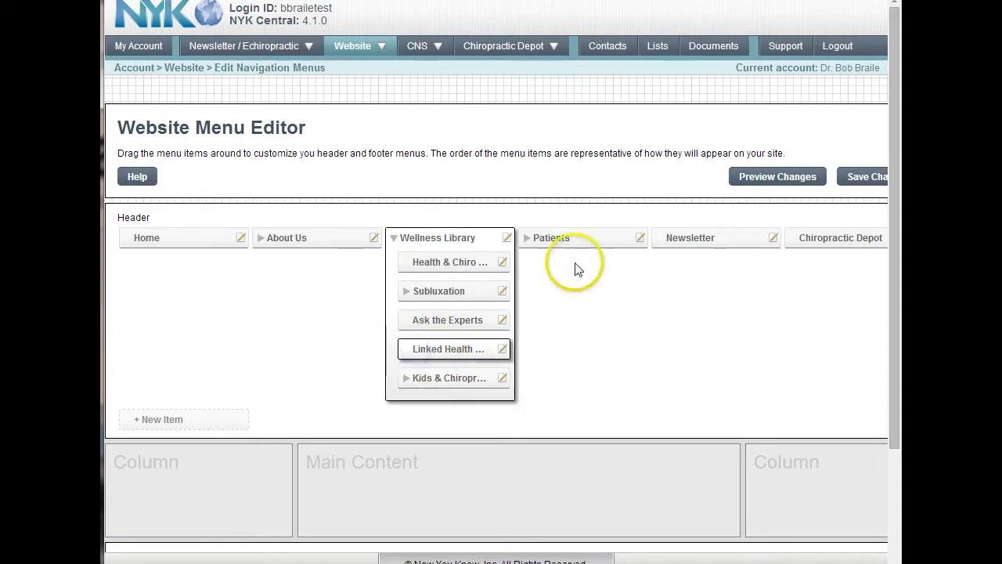
- Expand the Patients submenu, add a new header item, and place it below Forms in that submenu
click(526, 237)
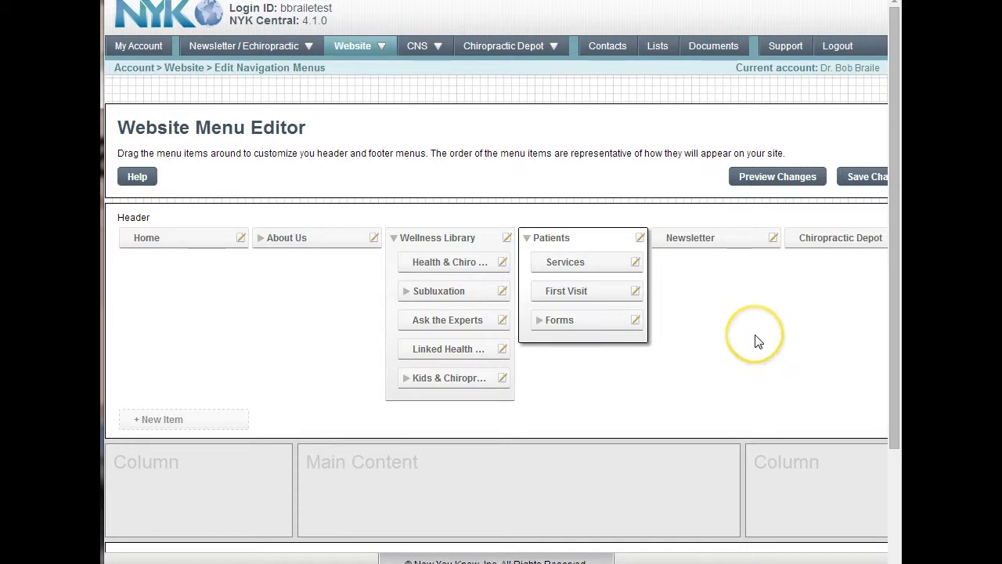
click(169, 418)
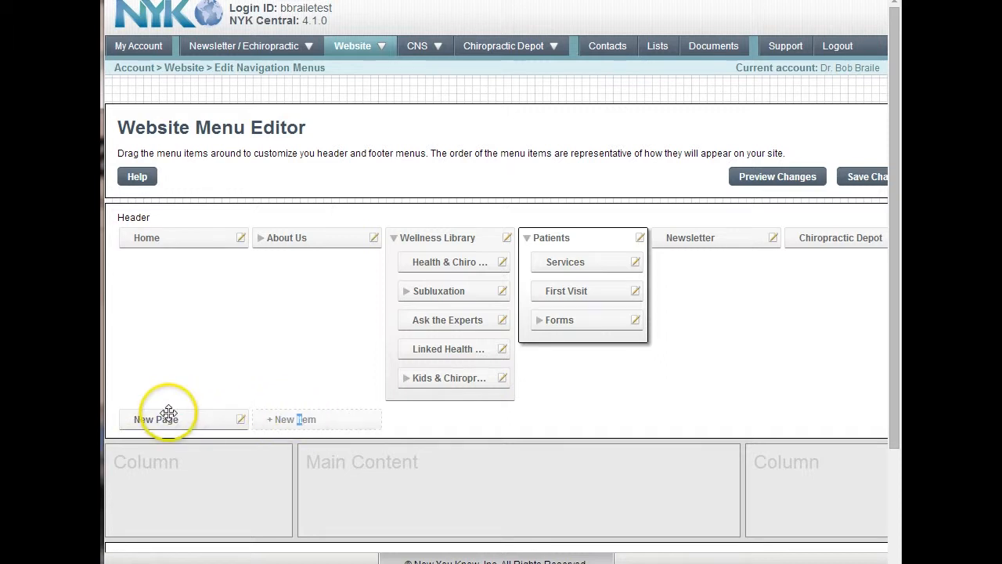
drag(152, 423, 557, 356)
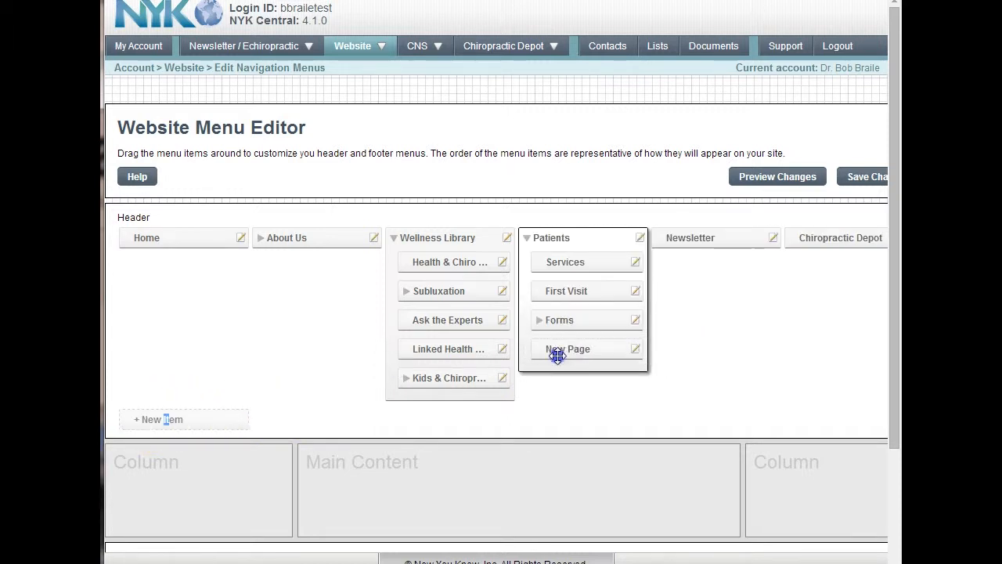
- Rename the New Page item in the Patients submenu to "Bulletin Board"
click(636, 347)
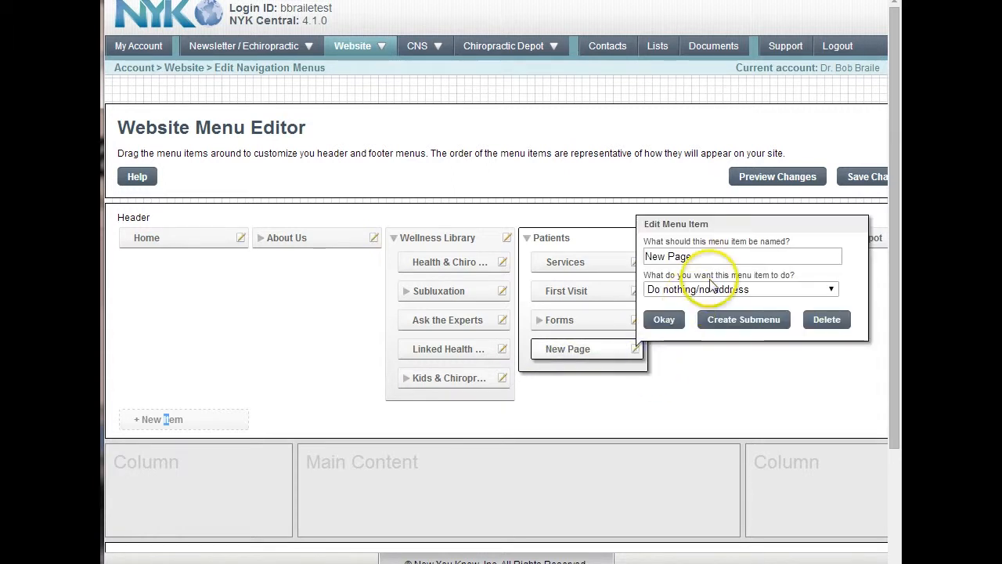
drag(729, 254, 620, 262)
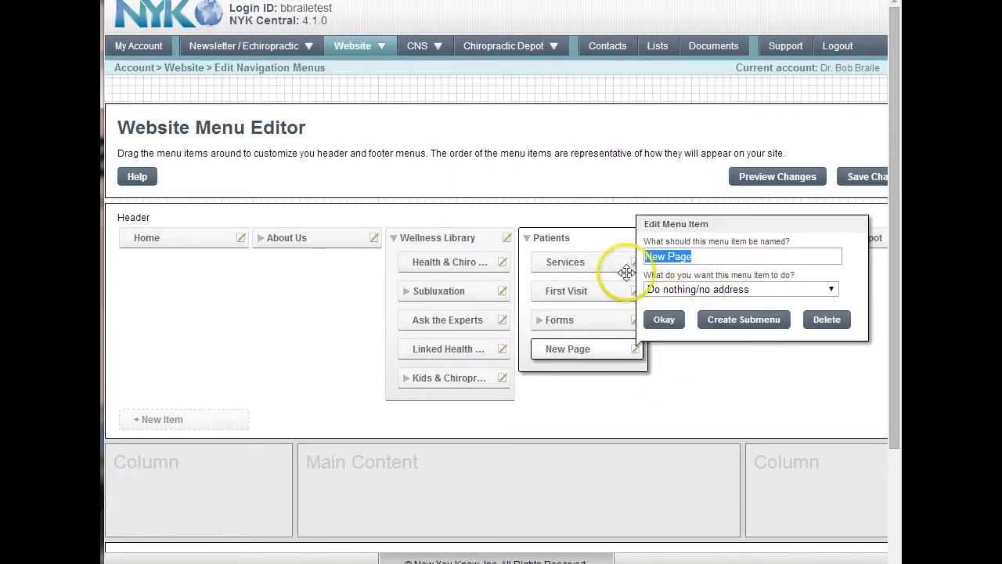
text(Bulitin)
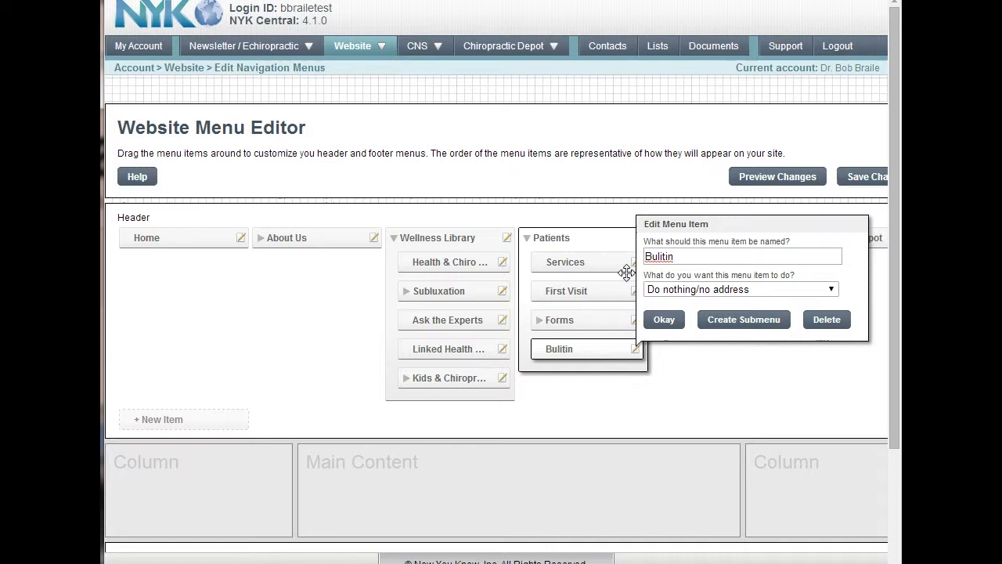
right_click(655, 255)
click(696, 265)
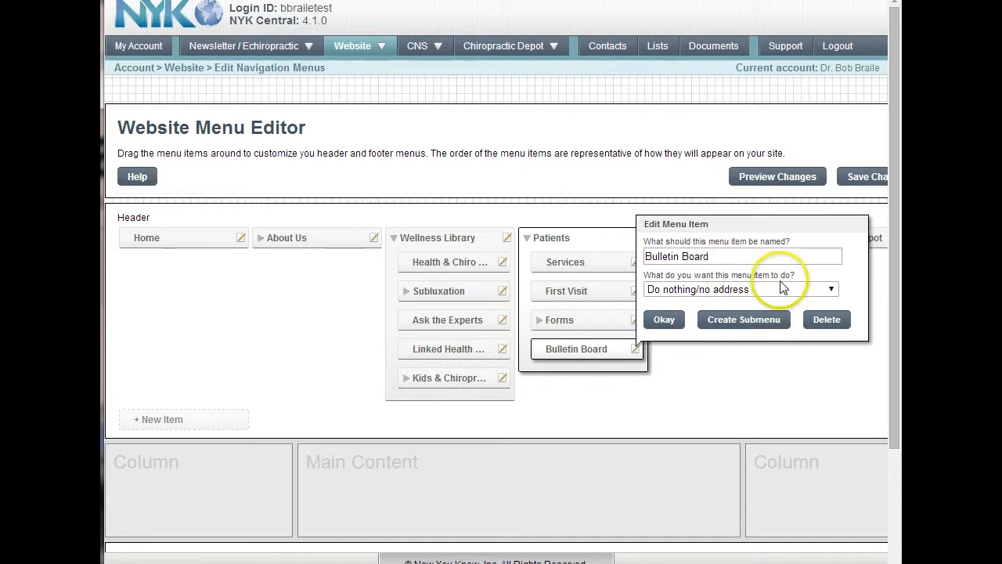
click(831, 289)
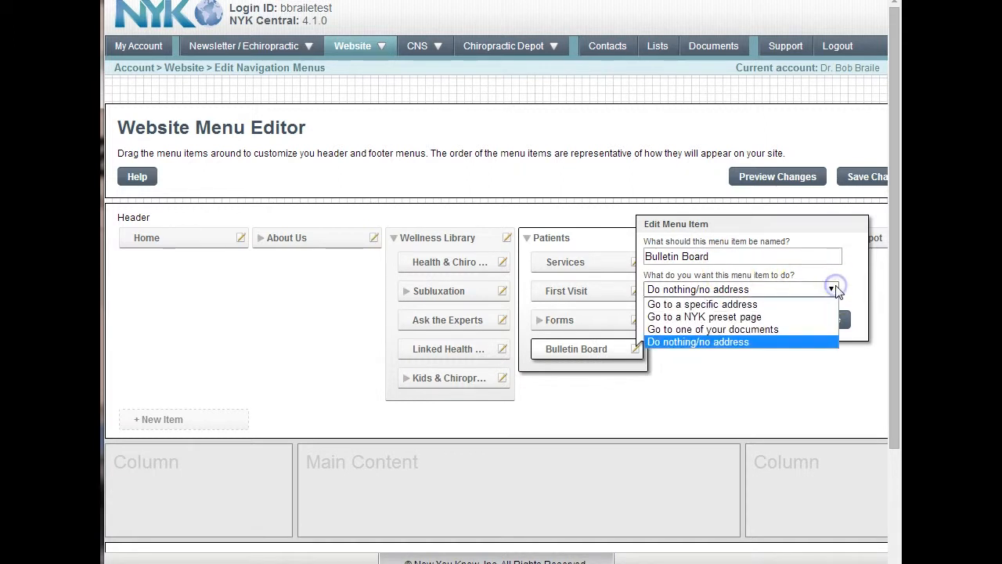
click(730, 316)
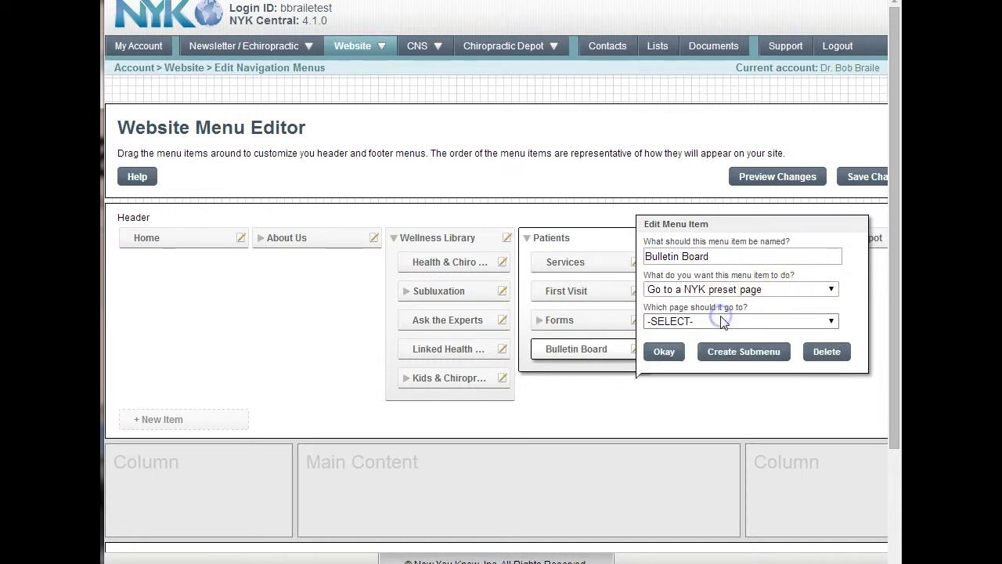
click(822, 322)
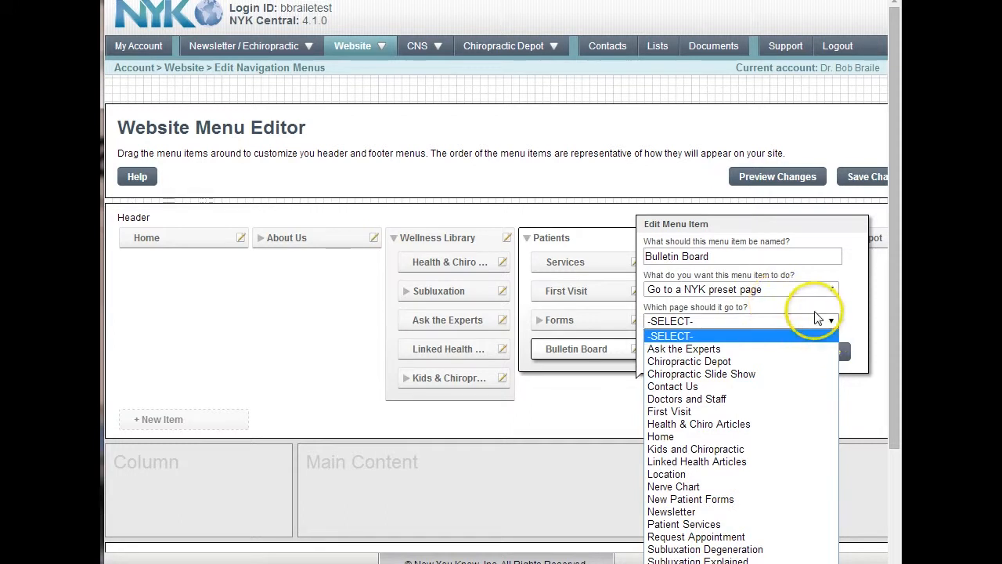
- Set the Bulletin Board item to go to the BulletinBoard document and accept the item's settings
click(831, 289)
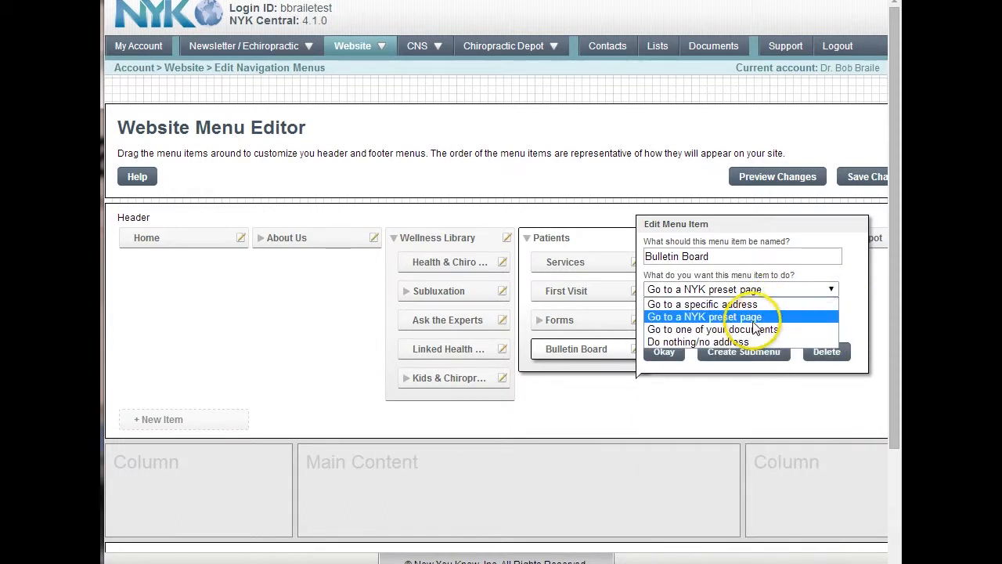
click(755, 328)
click(828, 321)
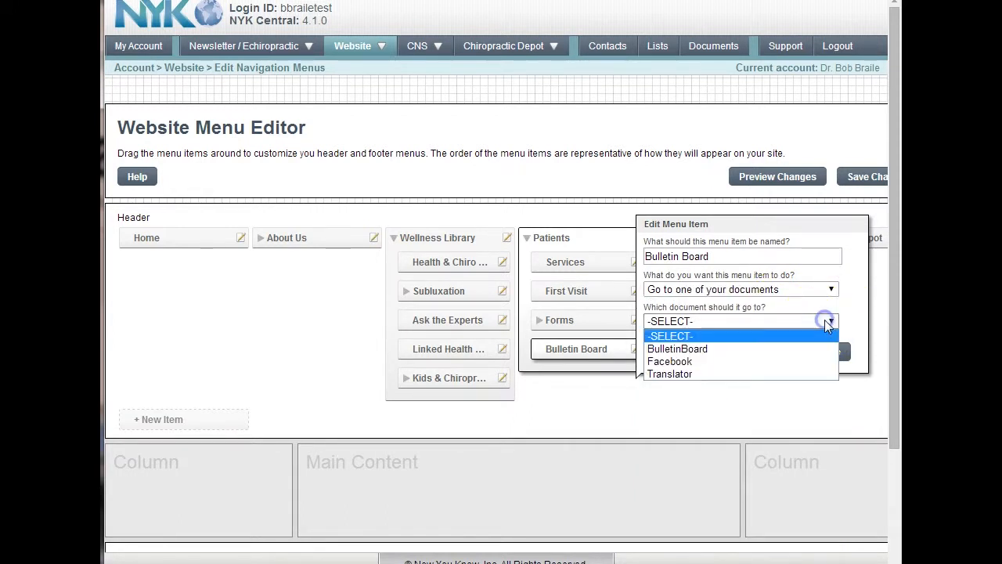
click(678, 348)
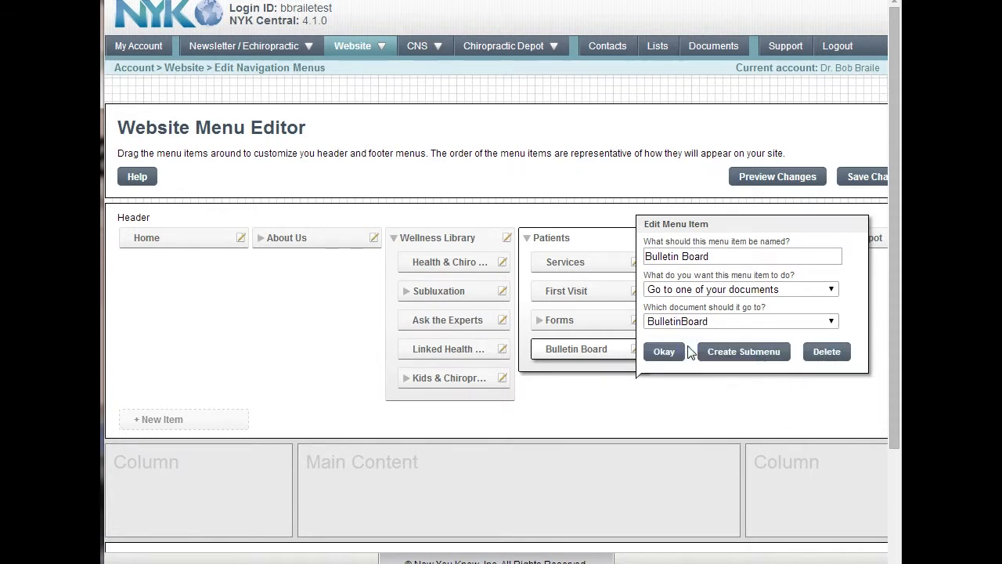
click(666, 351)
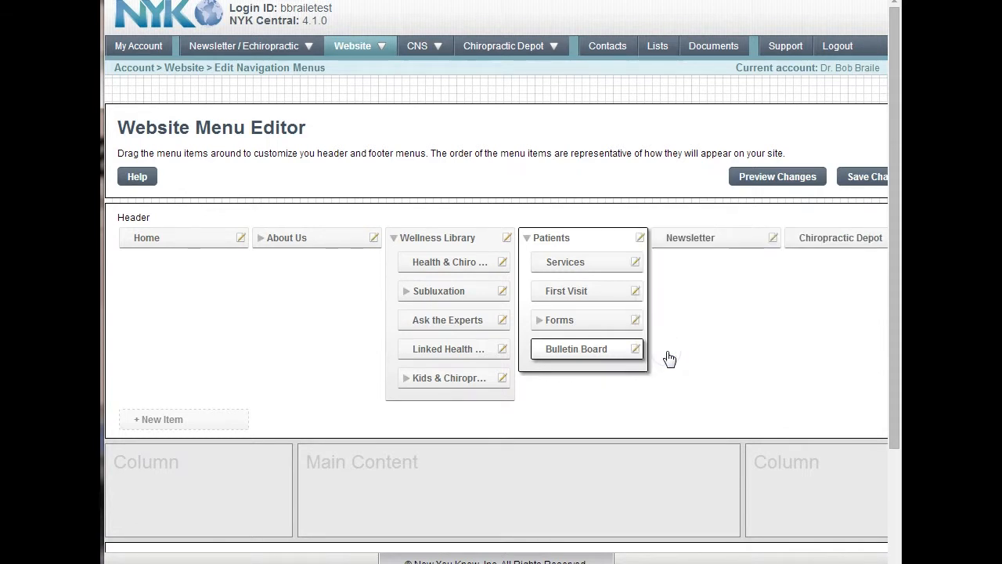
- Preview the site and check the Bulletin Board entry in the Patients submenu
click(783, 174)
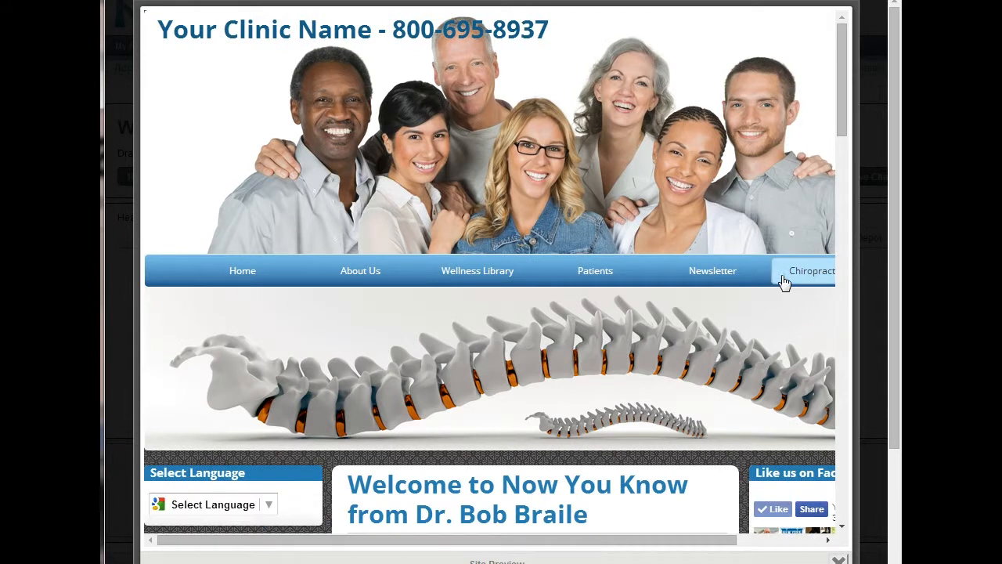
click(640, 271)
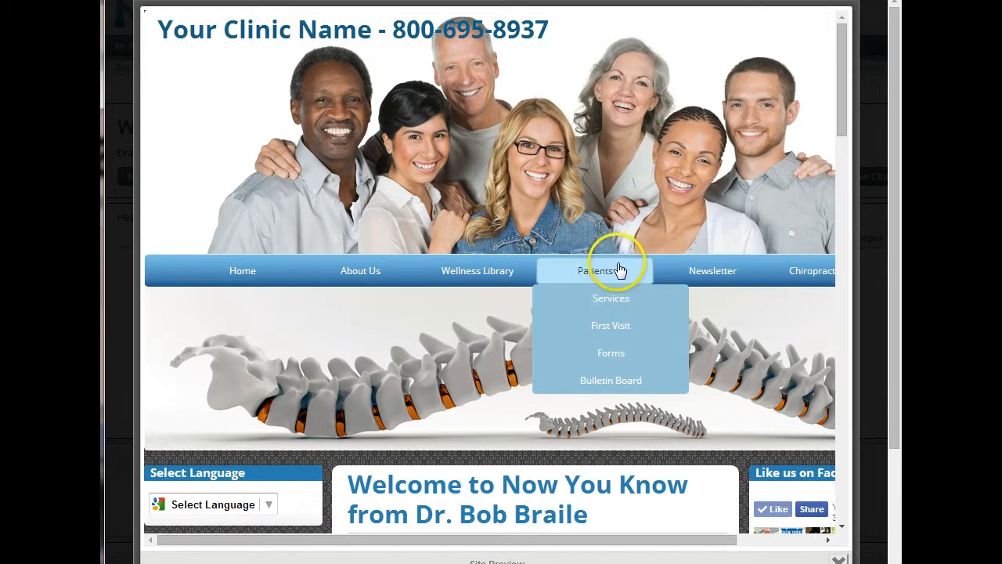
- Close the site preview and collapse the Patients and Wellness Library submenus in the header
click(607, 381)
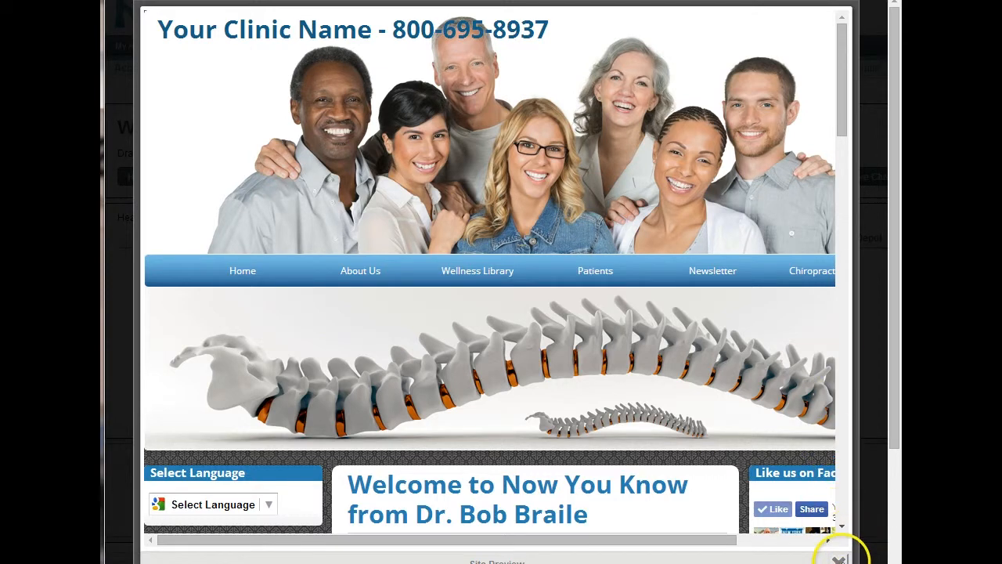
click(838, 558)
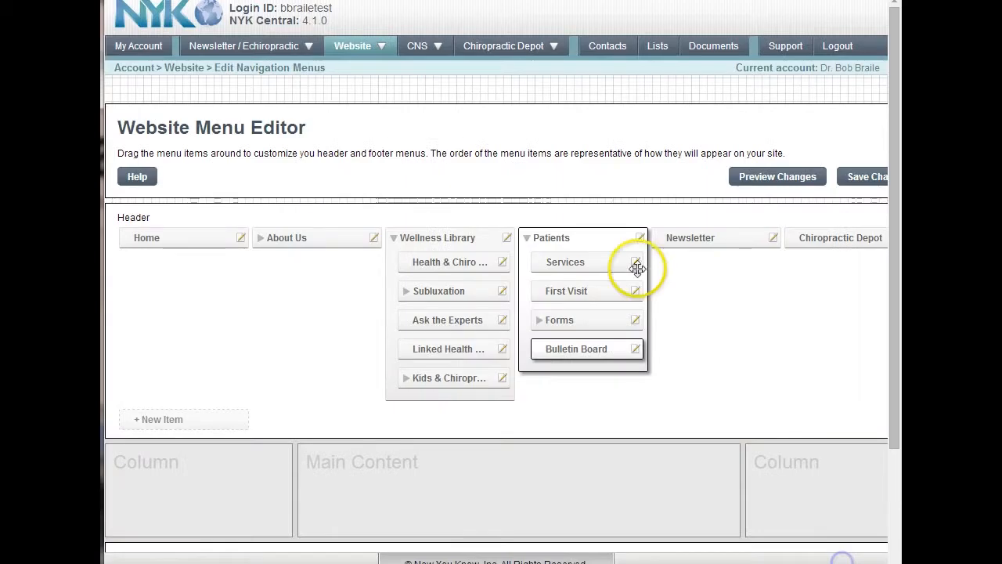
click(527, 239)
click(394, 238)
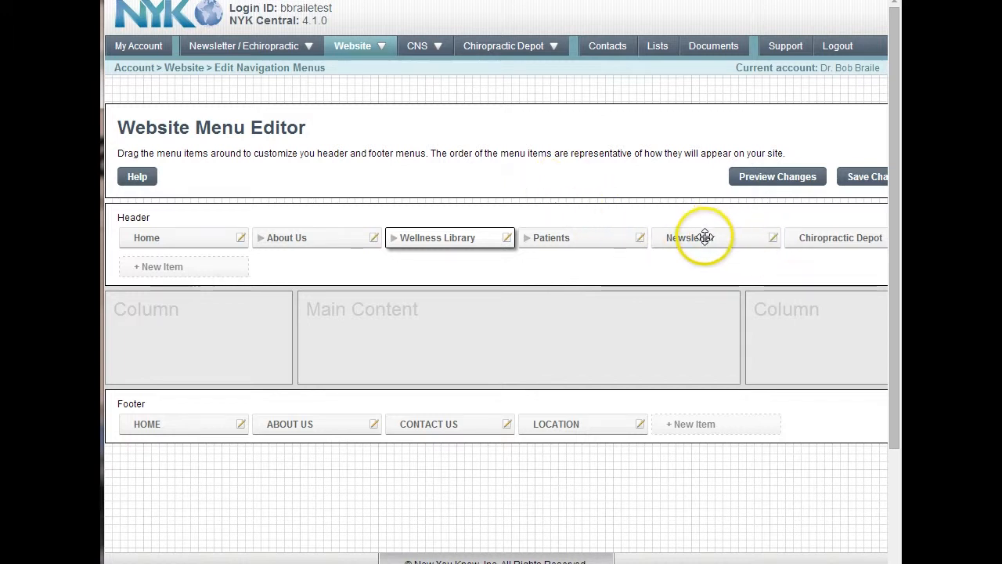
- Move the Newsletter header item ahead of Patients
drag(728, 239, 654, 241)
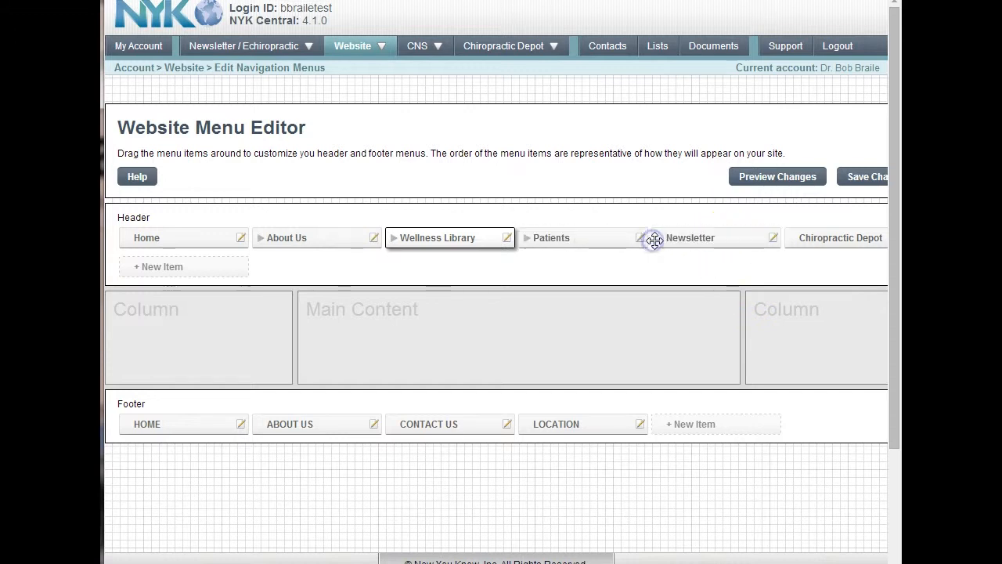
drag(715, 240, 615, 238)
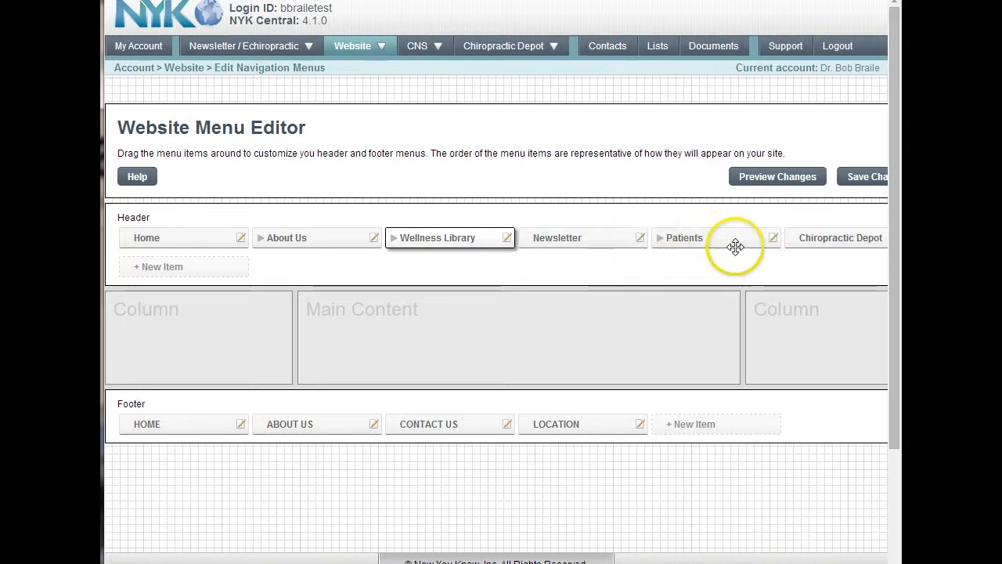
click(593, 259)
drag(575, 240, 550, 335)
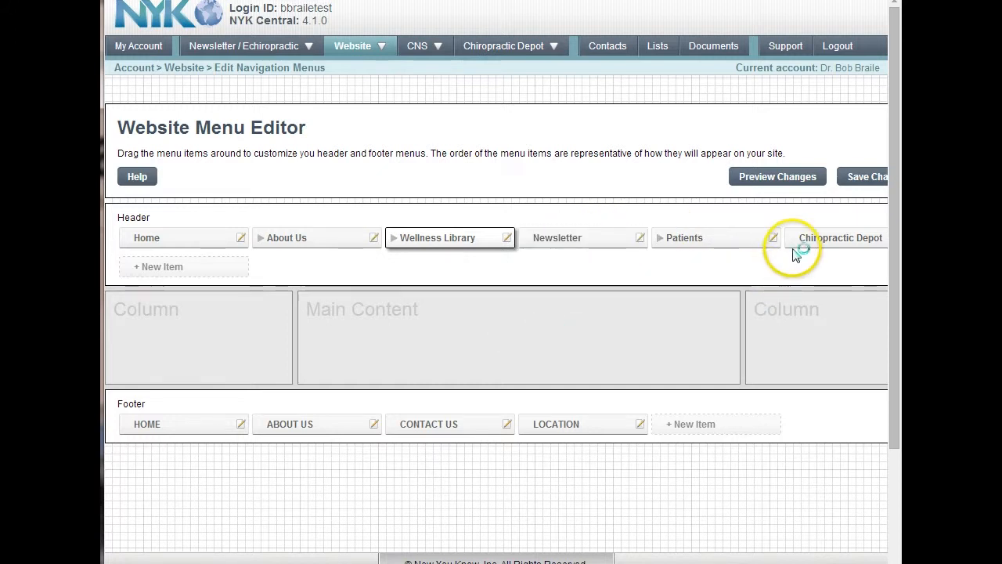
- Preview the site to check the order of Newsletter and Patients in the header, and close the preview
click(783, 177)
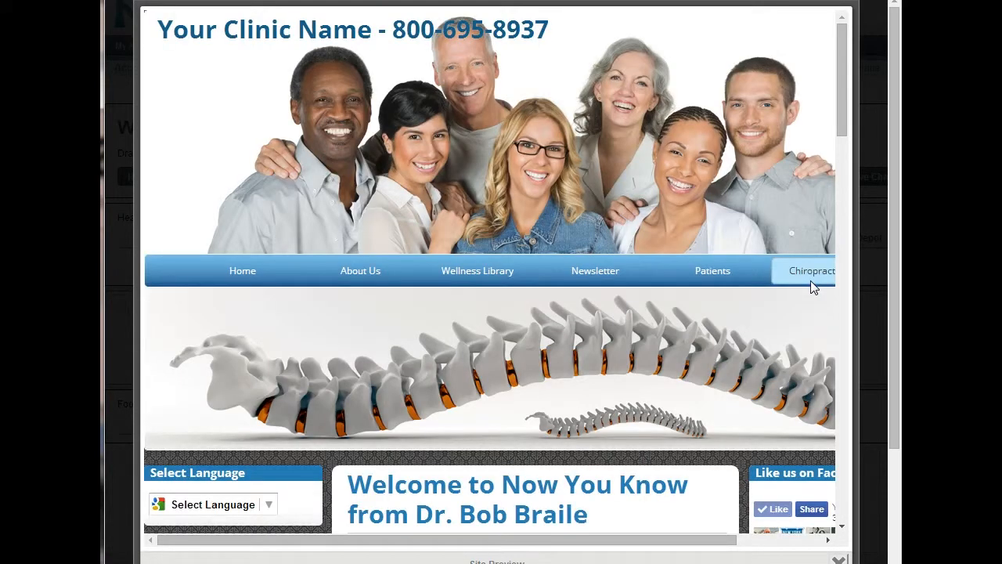
mouse_move(750, 266)
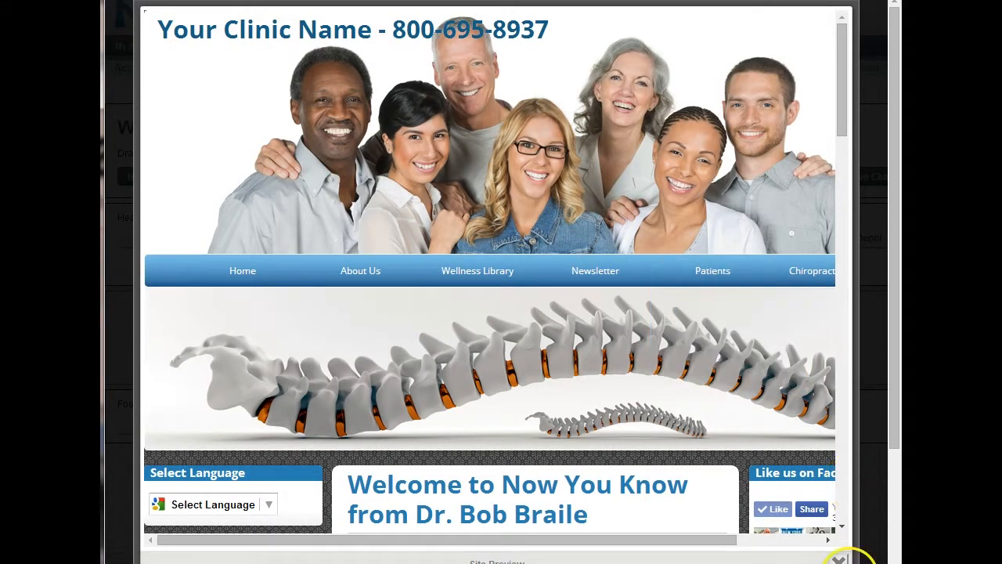
click(839, 559)
- Move Newsletter back after Patients in the header, and place ABOUT US after CONTACT US in the footer
drag(595, 237, 713, 241)
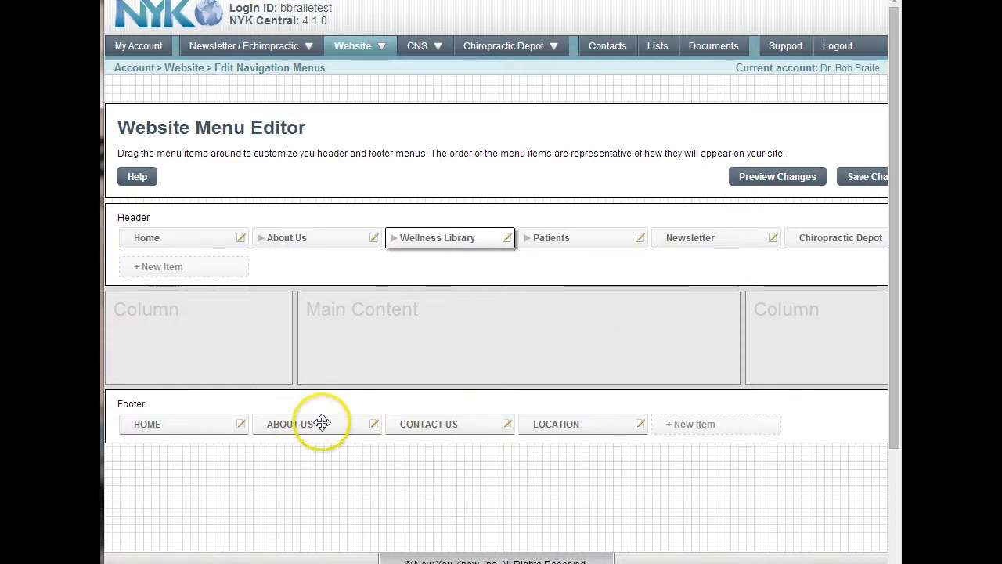
drag(308, 425, 464, 423)
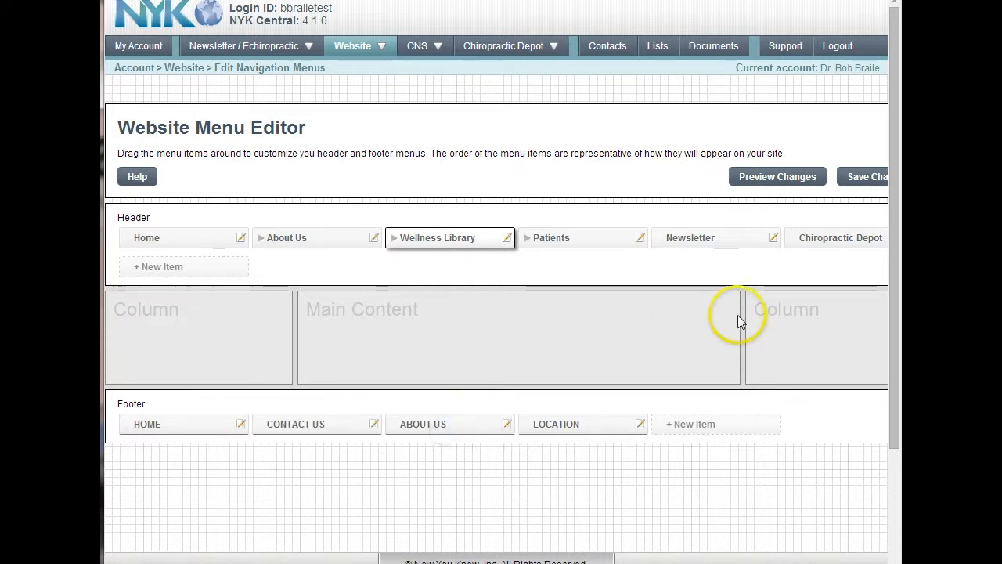
click(530, 239)
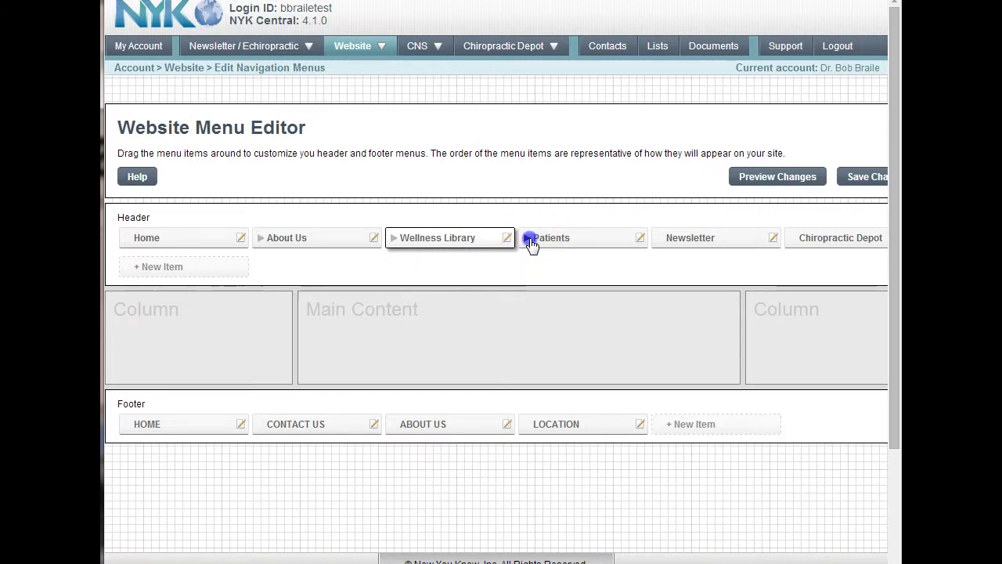
click(528, 240)
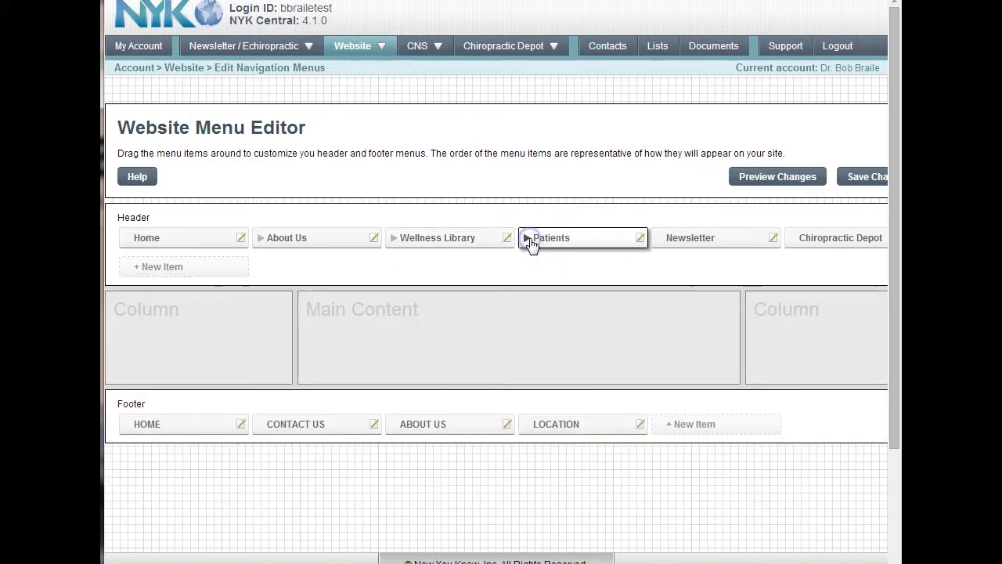
click(773, 239)
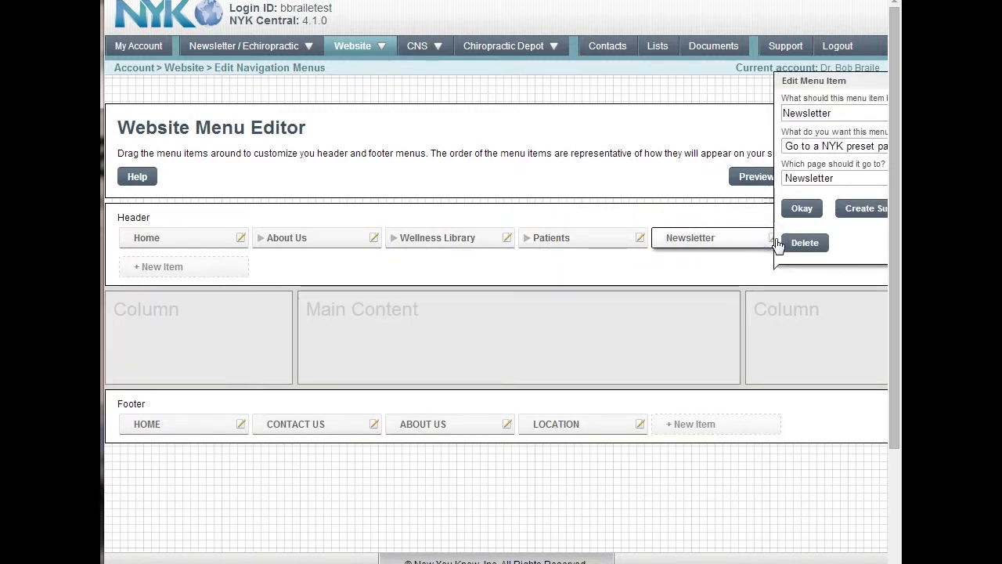
click(860, 212)
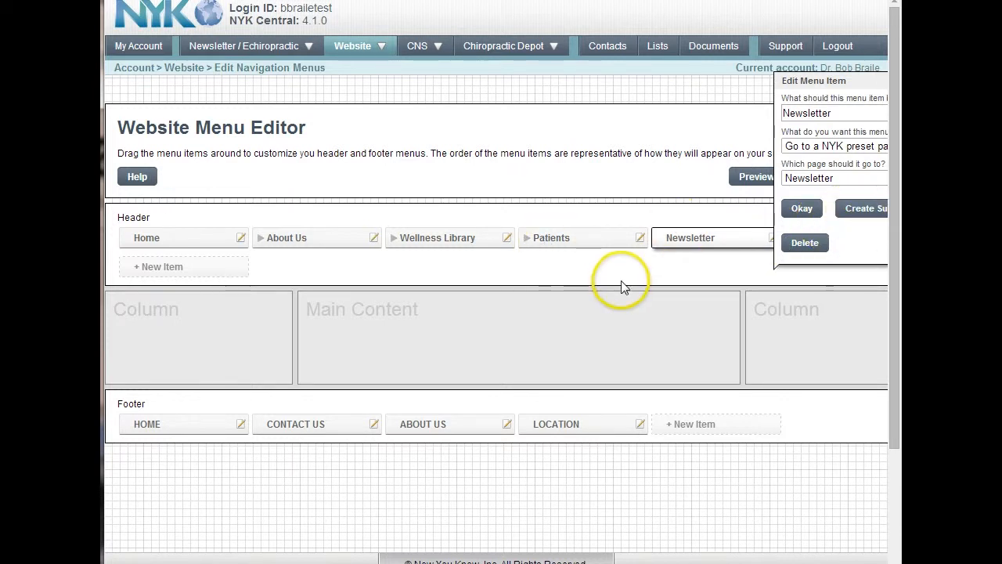
click(315, 237)
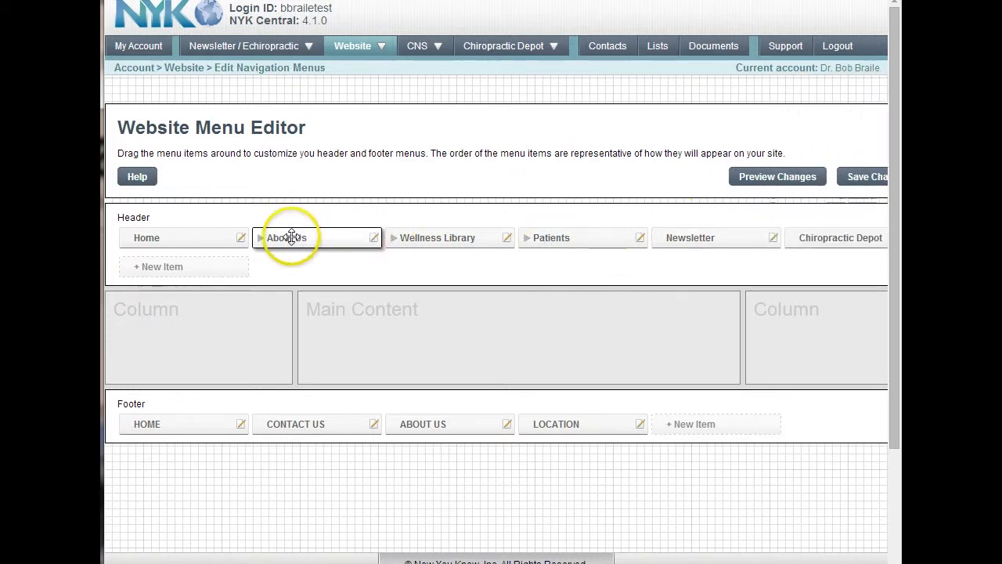
- Create a submenu under the Home item in the header
click(194, 238)
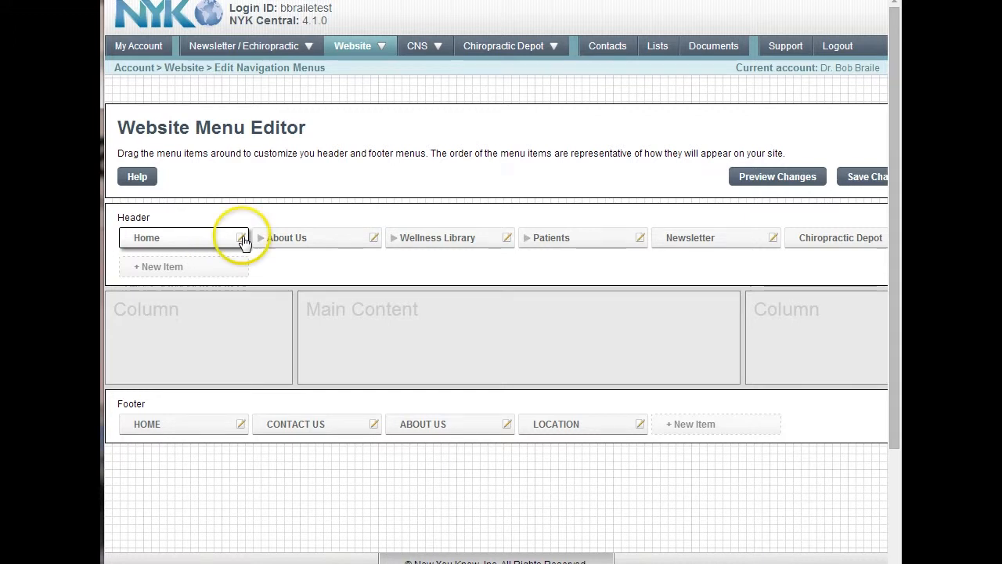
click(235, 236)
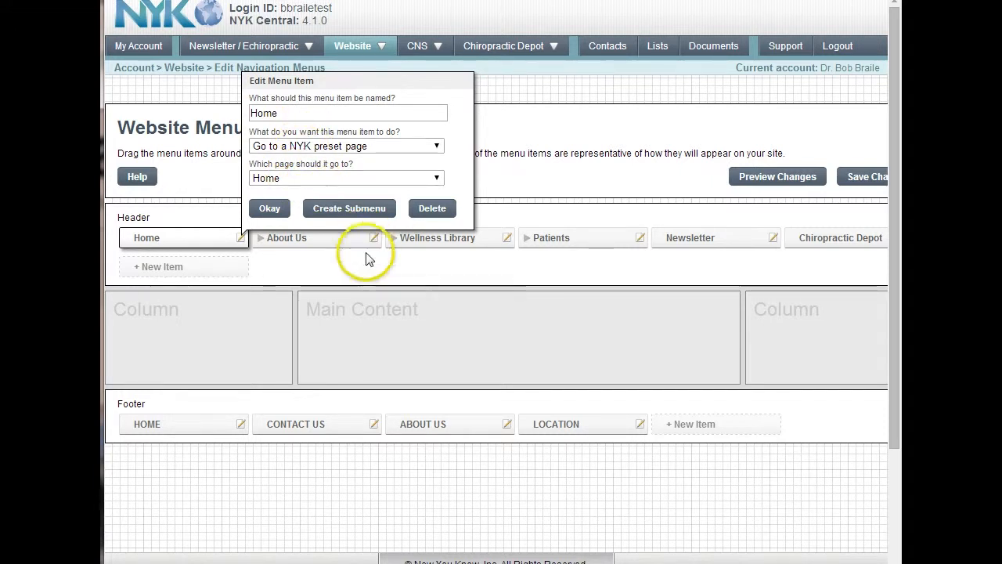
click(342, 212)
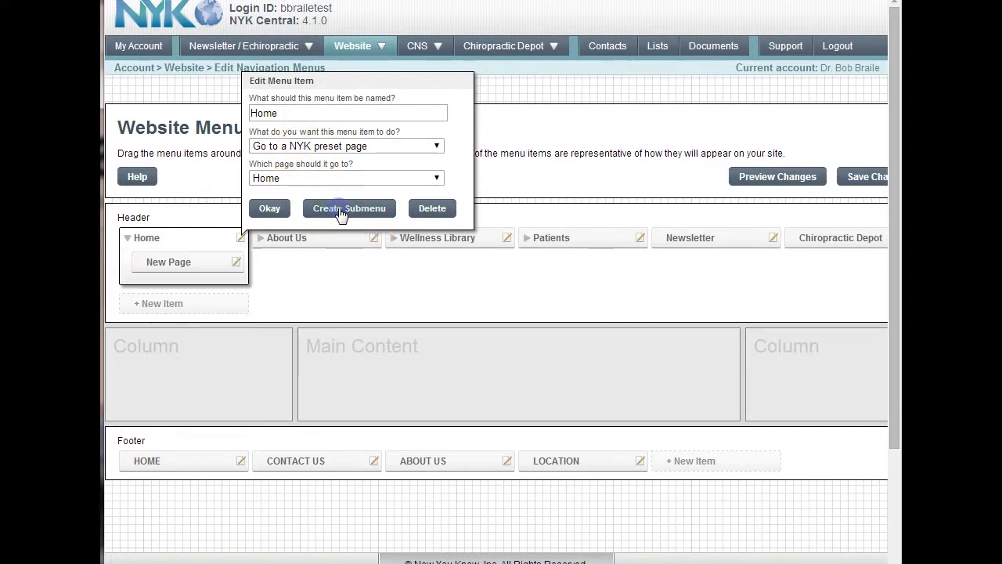
- Set the New Page item under Home to go to the NYK preset page Contact Us and accept the settings
click(161, 263)
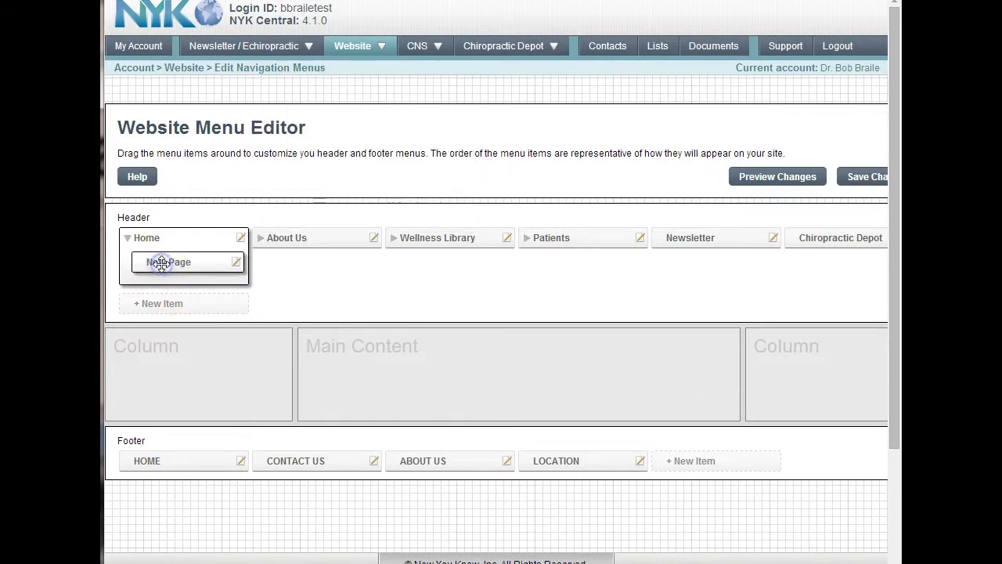
click(237, 264)
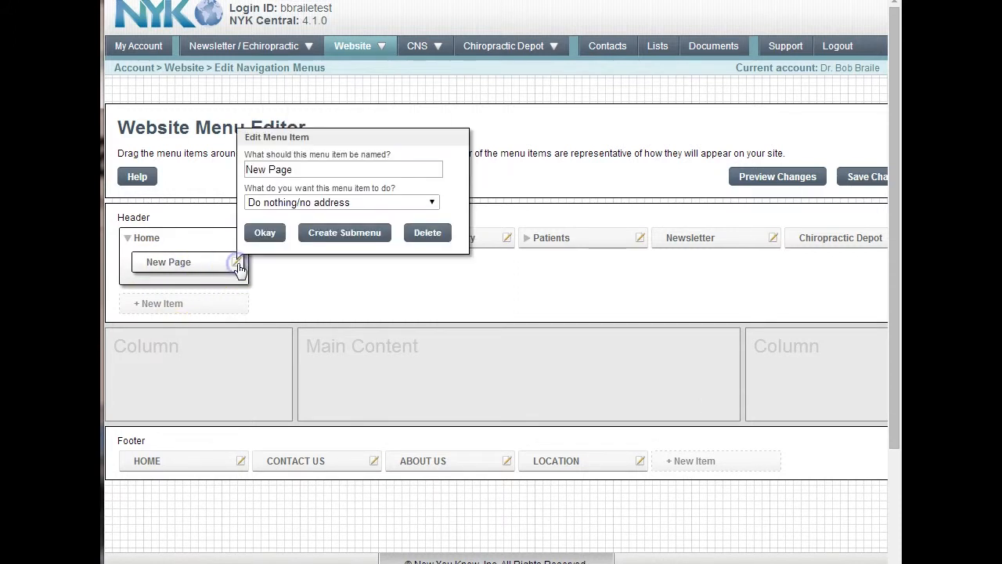
click(430, 203)
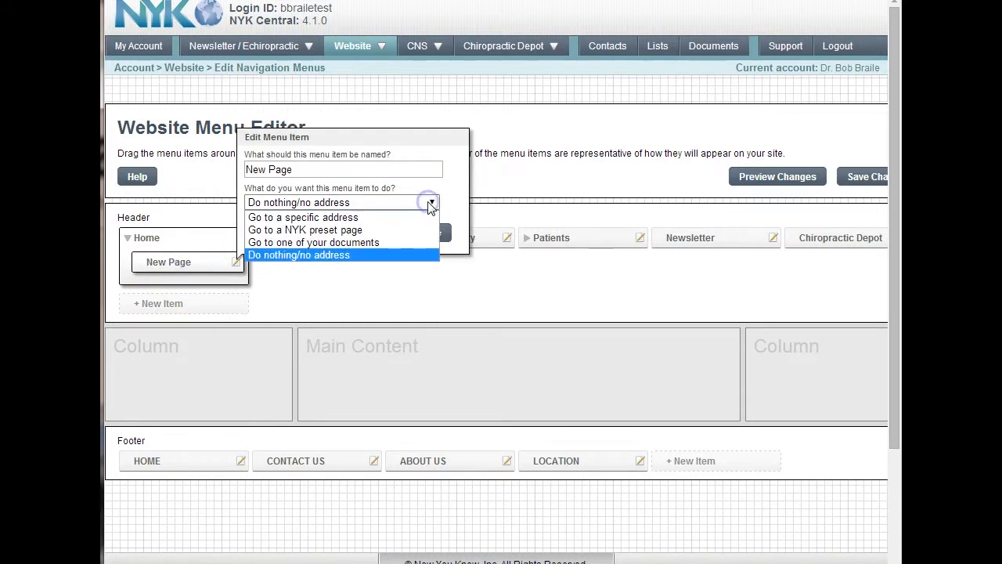
click(338, 230)
click(337, 235)
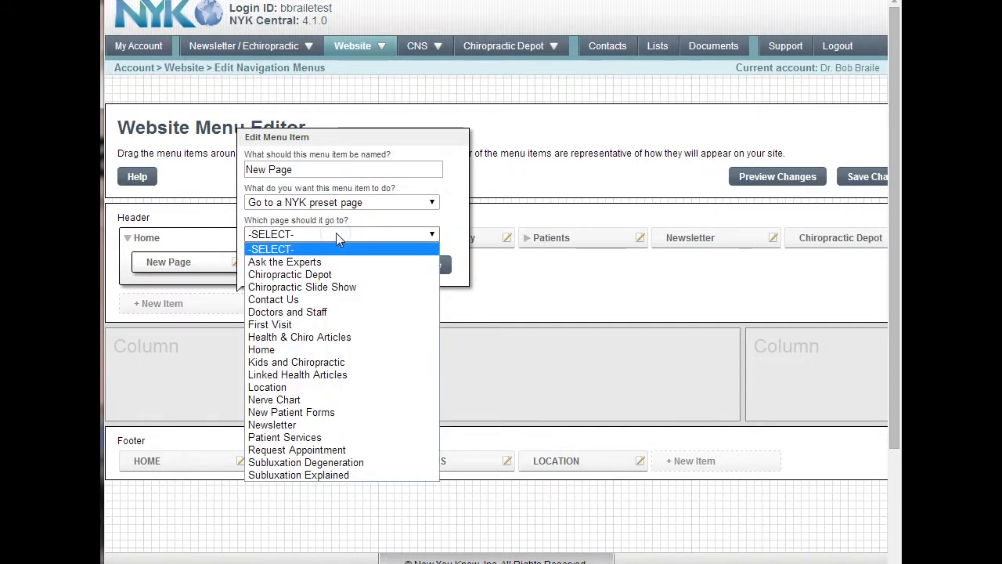
click(293, 300)
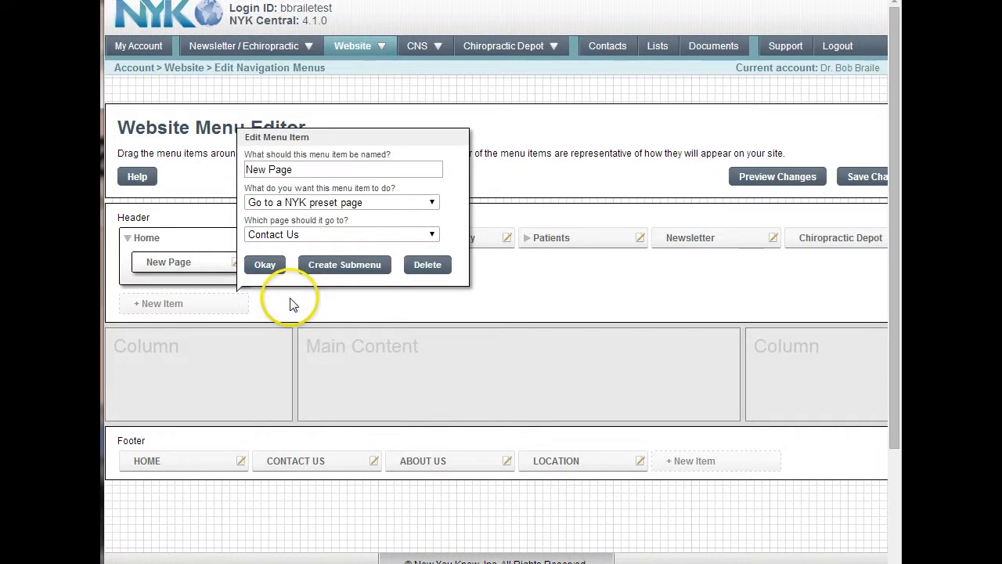
click(264, 265)
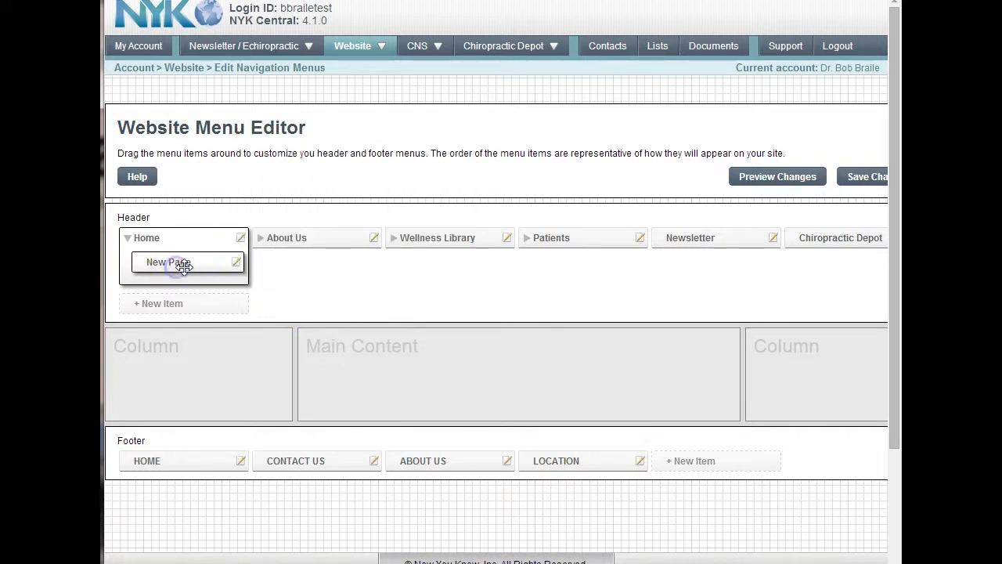
- Rename the New Page item under Home to "Contact Us", accept it, and collapse the Home submenu
click(237, 264)
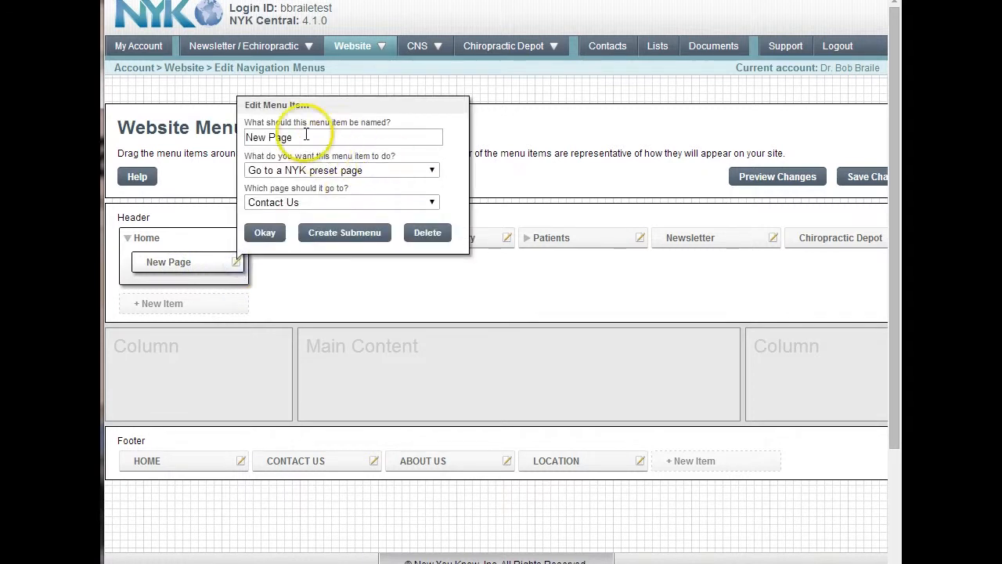
drag(304, 136, 205, 128)
text(Contact Us)
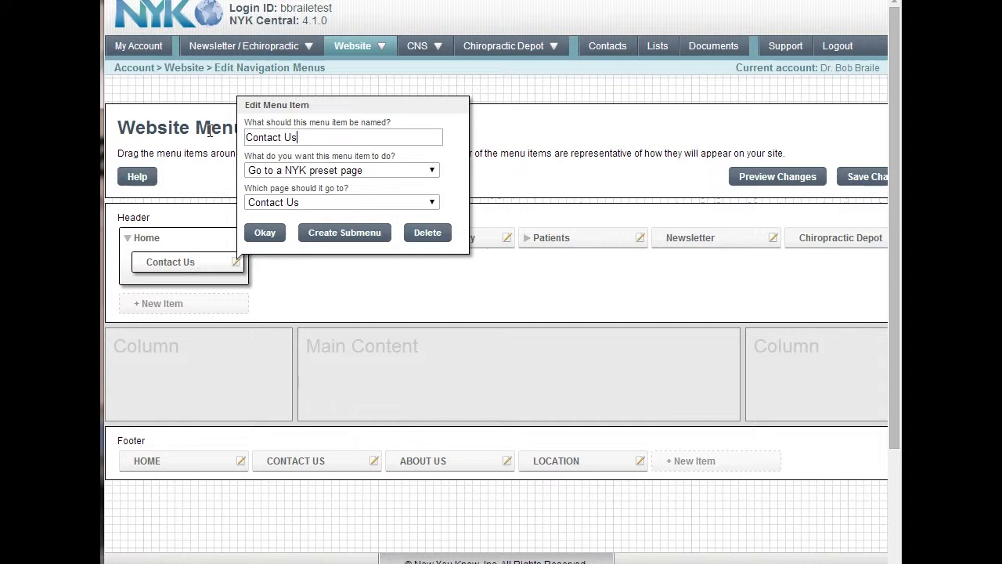
click(264, 232)
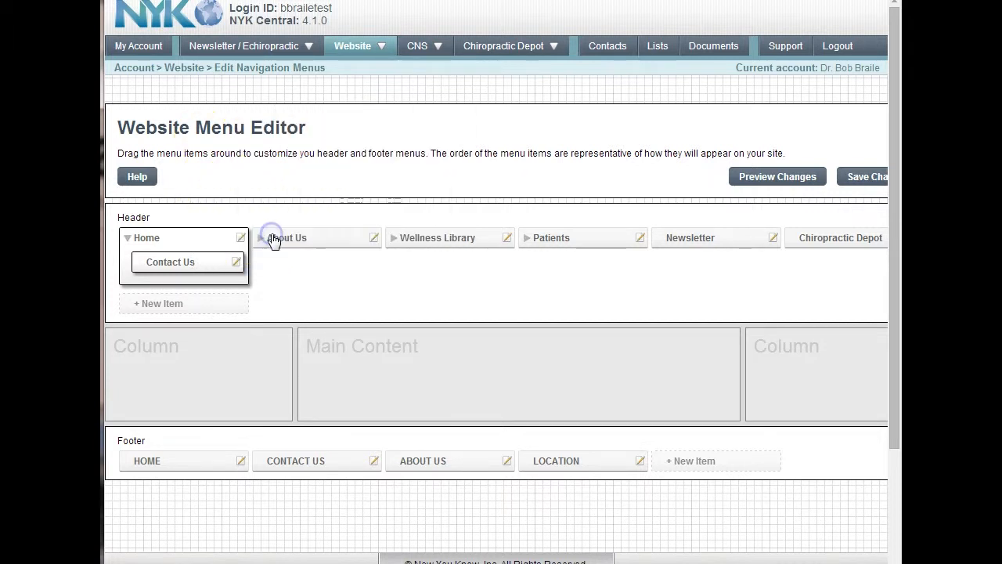
click(127, 237)
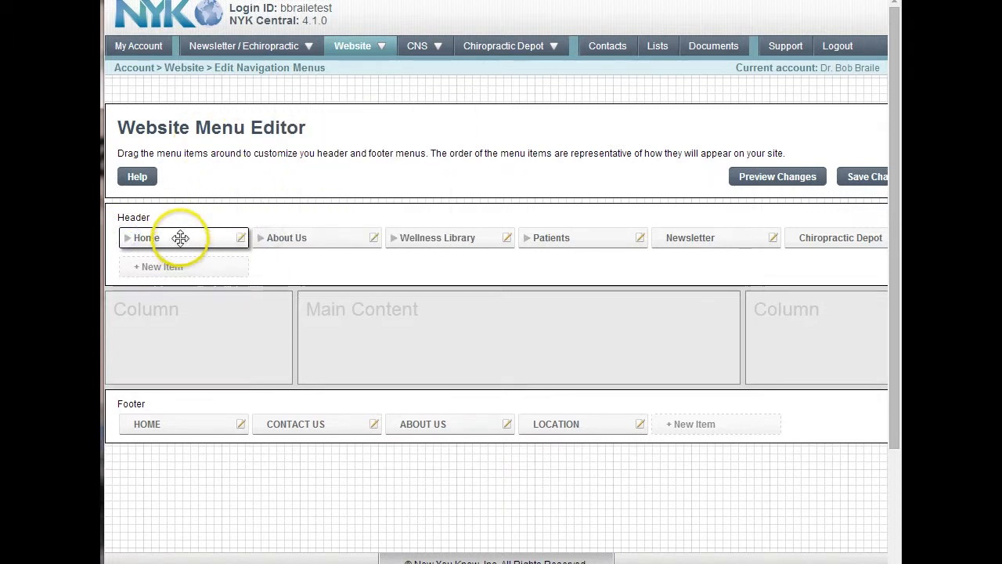
- Preview the site to check the Contact Us entry in the Home submenu, and close the preview
click(783, 179)
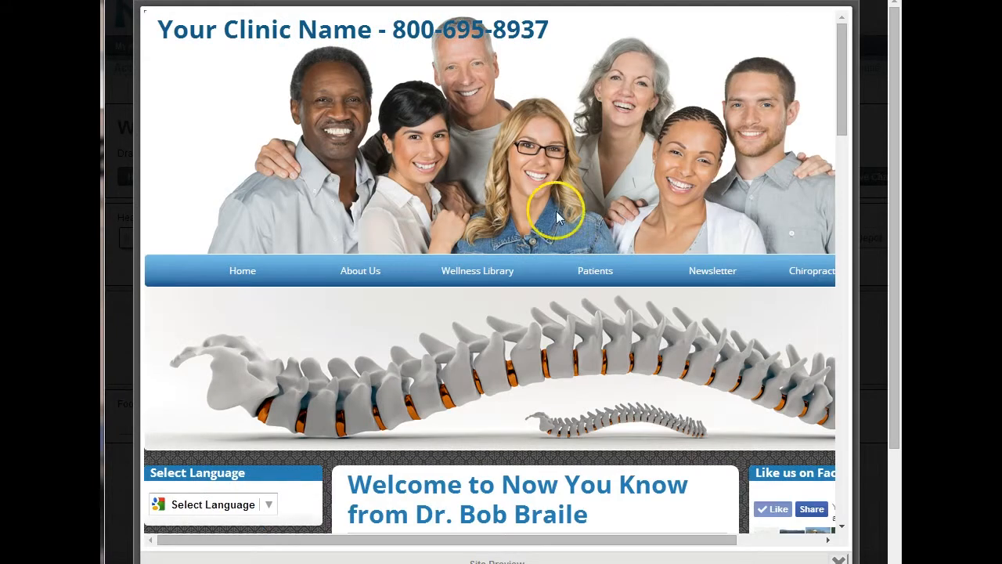
mouse_move(239, 271)
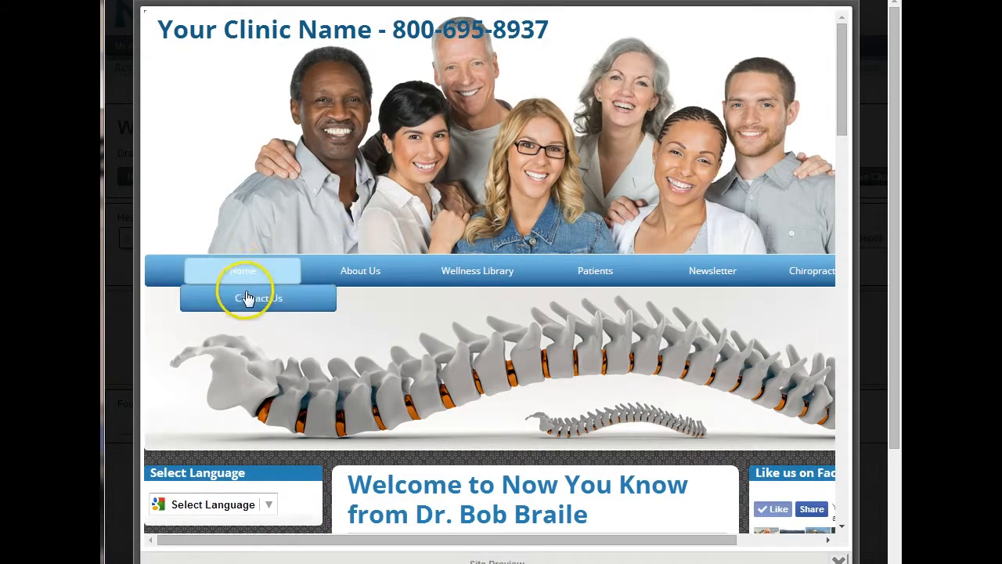
click(840, 559)
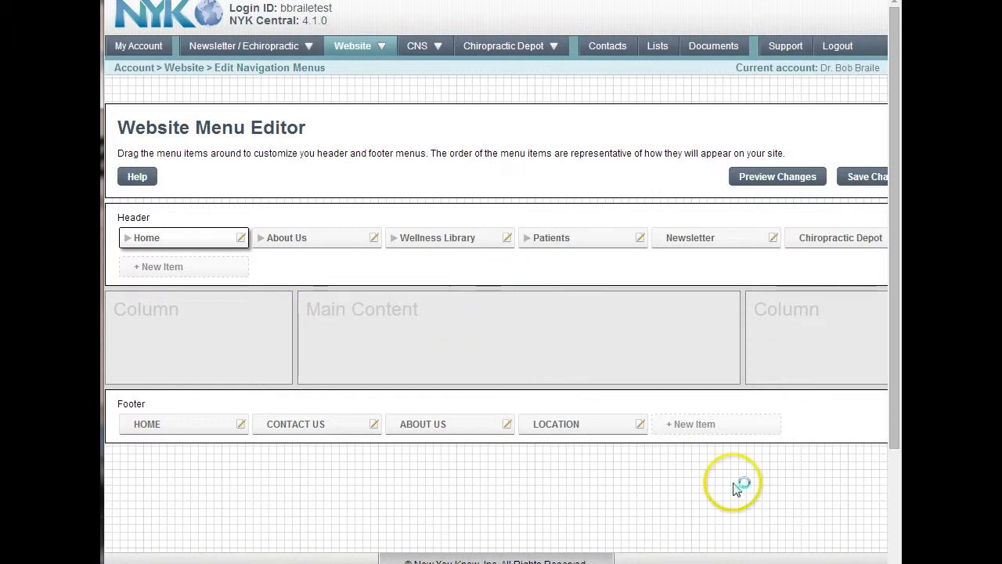